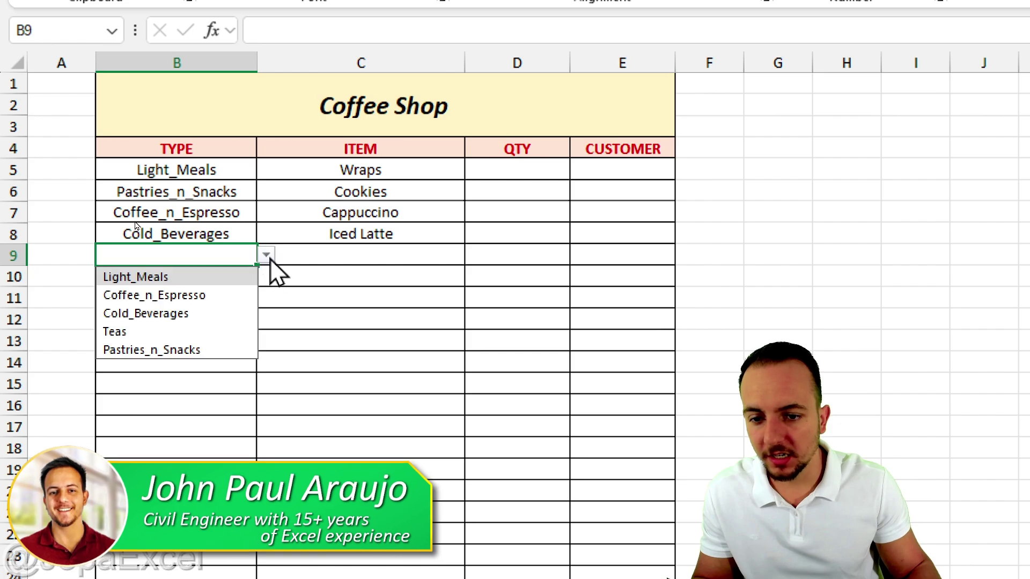
Fill row 9 of the Coffee Shop table with type Cold_Beverages and item Smoothies from the drop-down lists
{"action": "left_click", "coordinate": [197, 316]}
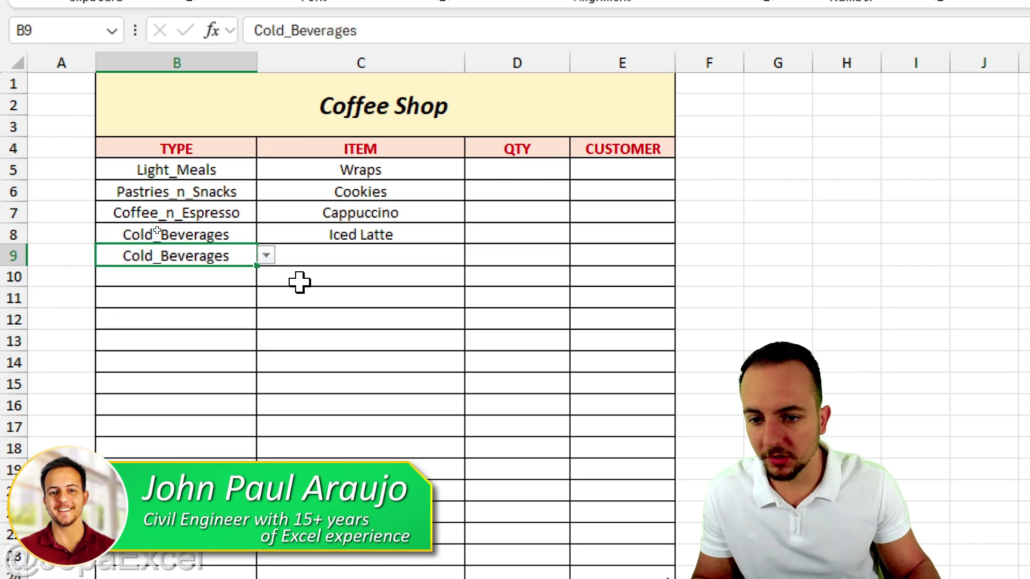
{"action": "left_click", "coordinate": [384, 252]}
{"action": "left_click", "coordinate": [475, 256]}
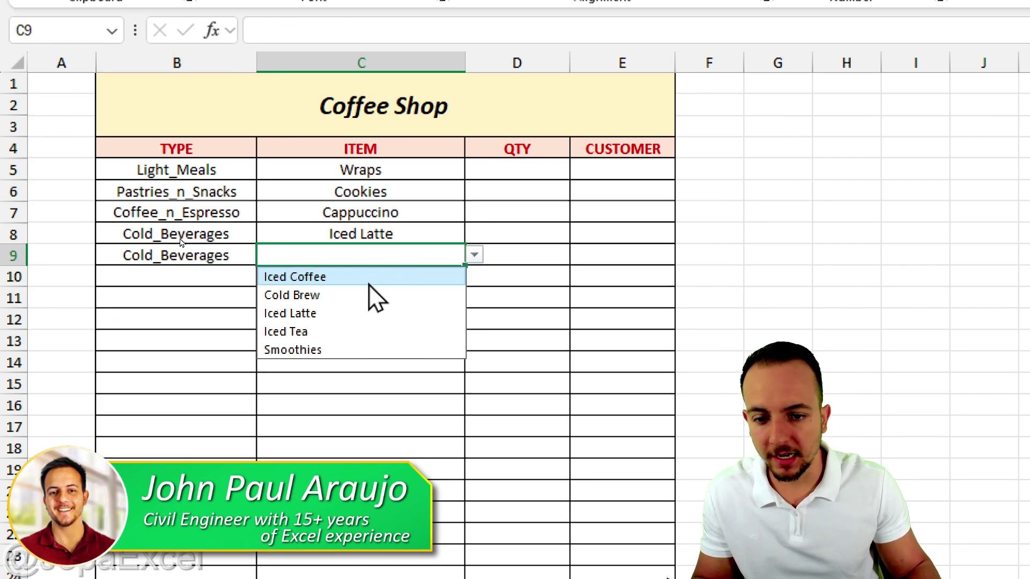
{"action": "left_click", "coordinate": [336, 352]}
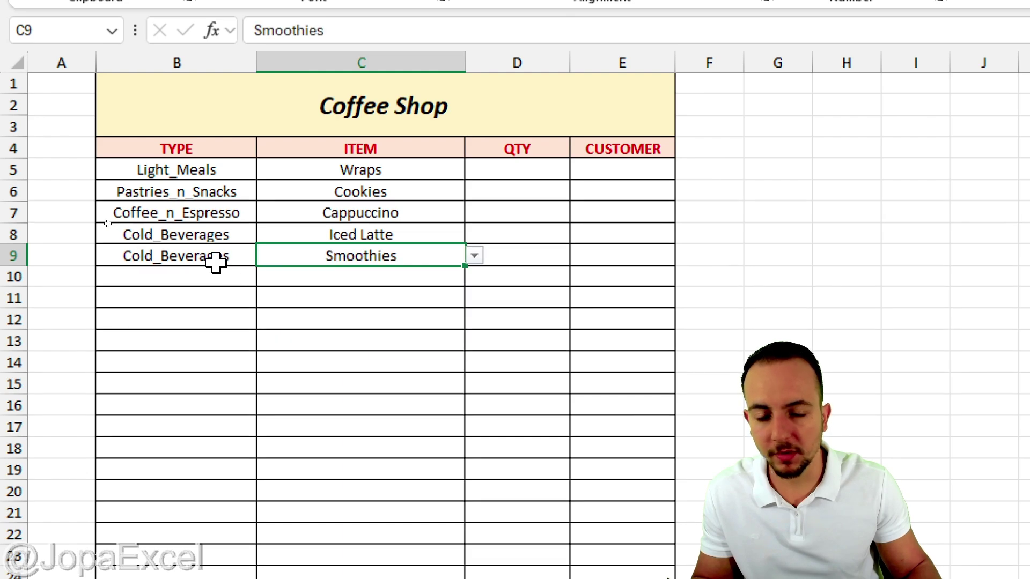
Fill row 10 with type Light_Meals and item Wraps from the drop-down lists
{"action": "left_click", "coordinate": [236, 276]}
{"action": "left_click", "coordinate": [267, 281]}
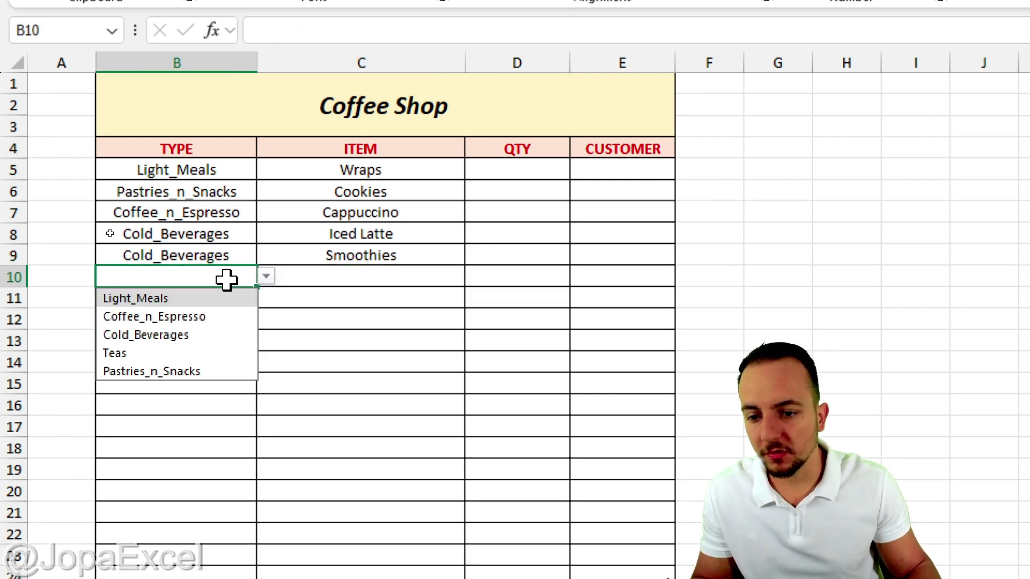
{"action": "left_click", "coordinate": [202, 298]}
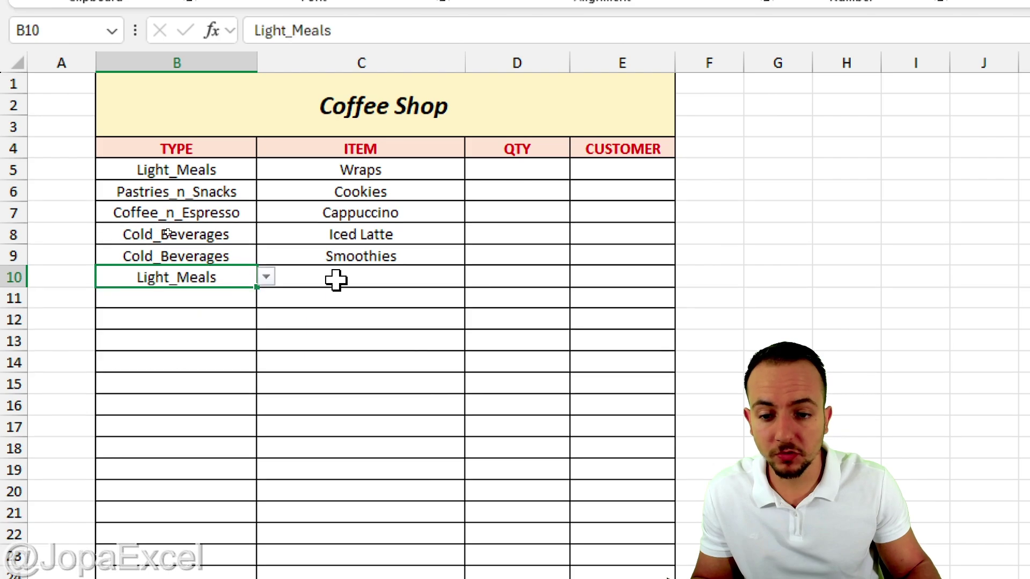
{"action": "left_click", "coordinate": [336, 277]}
{"action": "left_click", "coordinate": [474, 276]}
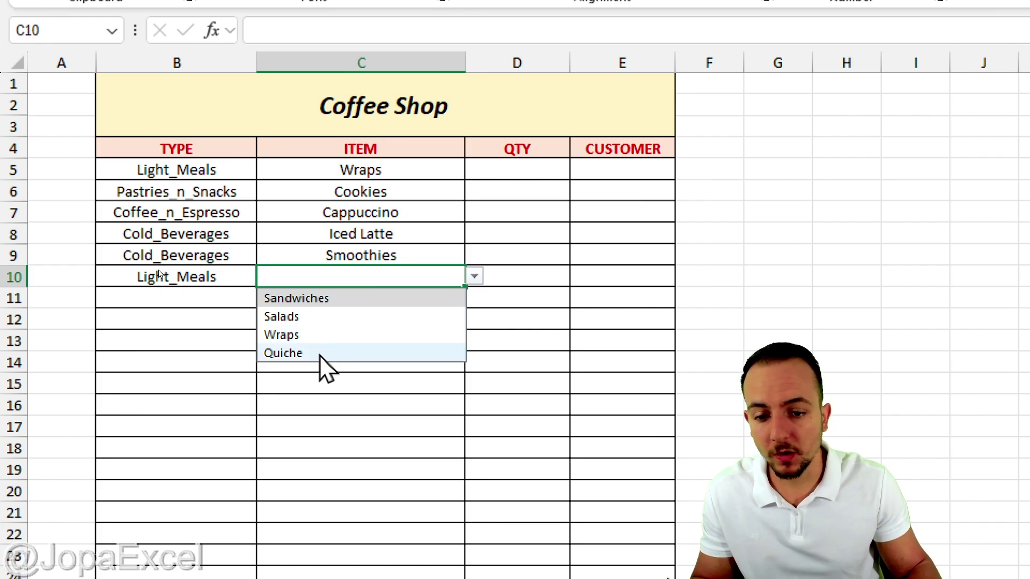
{"action": "left_click", "coordinate": [301, 334]}
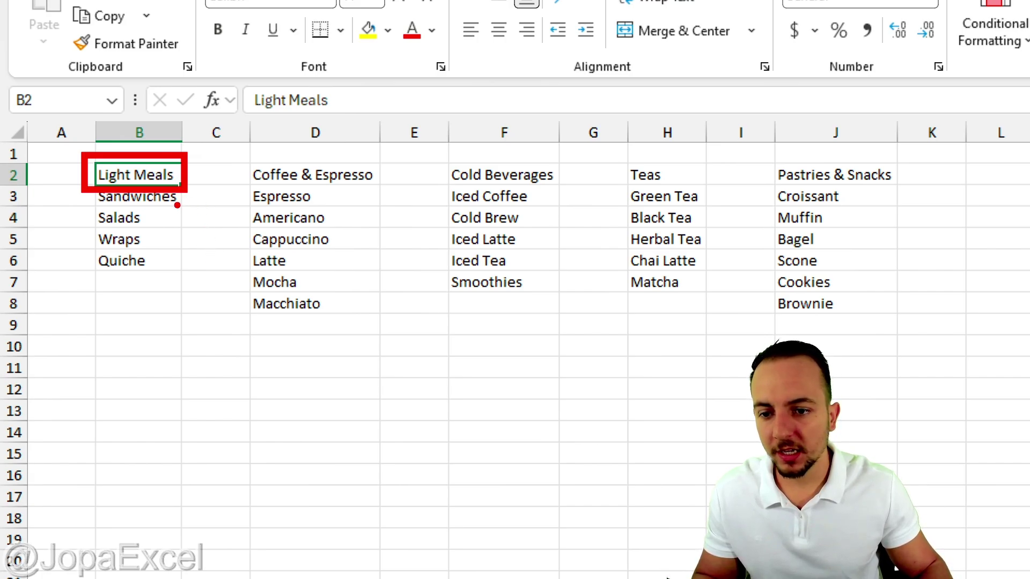
Examine the five category lists in columns B, D, F, H and J, checking their headers for spaces and ampersands
{"action": "mouse_move", "coordinate": [177, 205]}
{"action": "left_mouse_down"}
{"action": "mouse_move", "coordinate": [196, 215]}
{"action": "mouse_move", "coordinate": [127, 271]}
{"action": "left_mouse_up"}
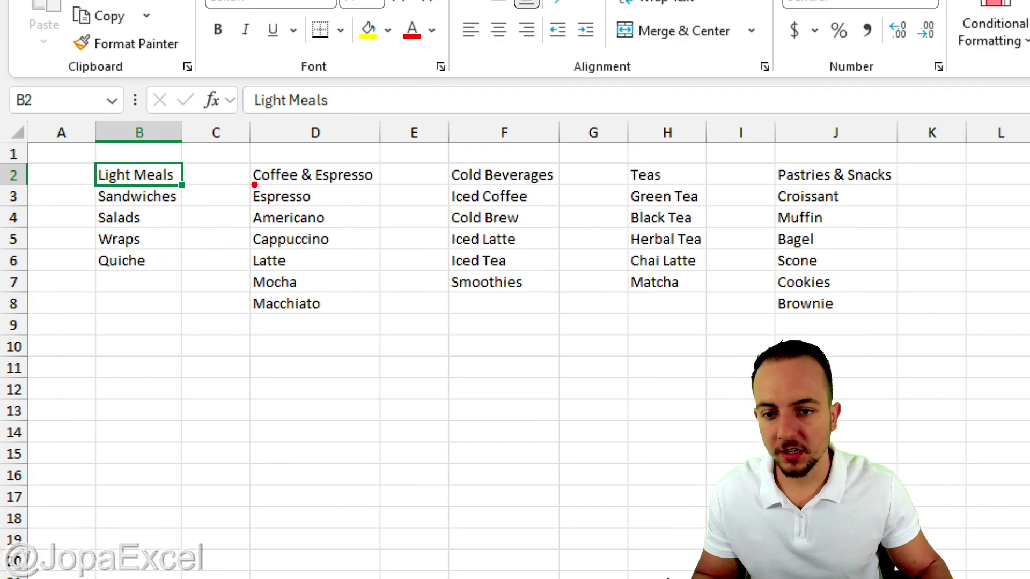
{"action": "left_click_drag", "start_coordinate": [242, 182], "coordinate": [378, 183]}
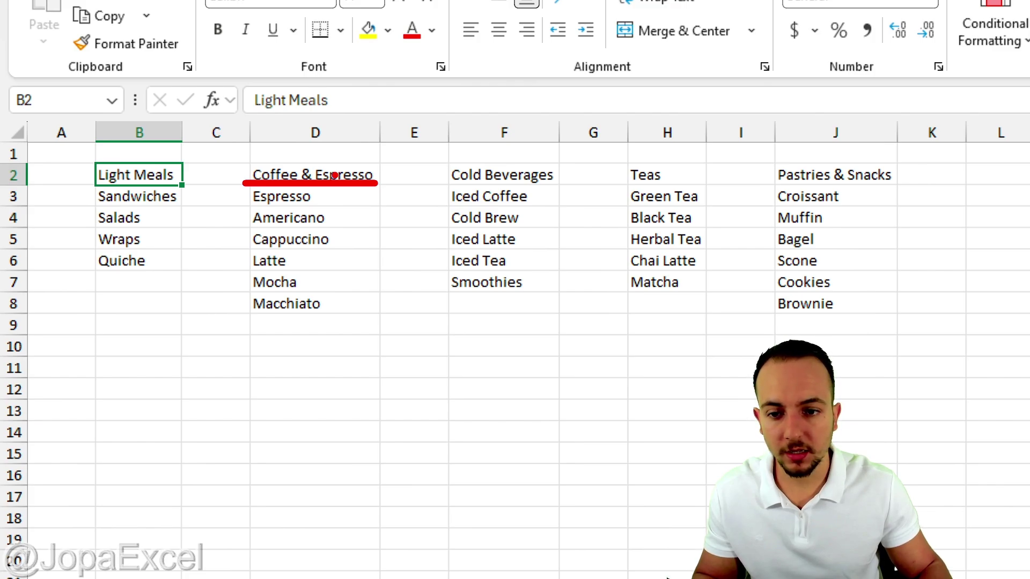
{"action": "left_click_drag", "start_coordinate": [338, 308], "coordinate": [338, 187]}
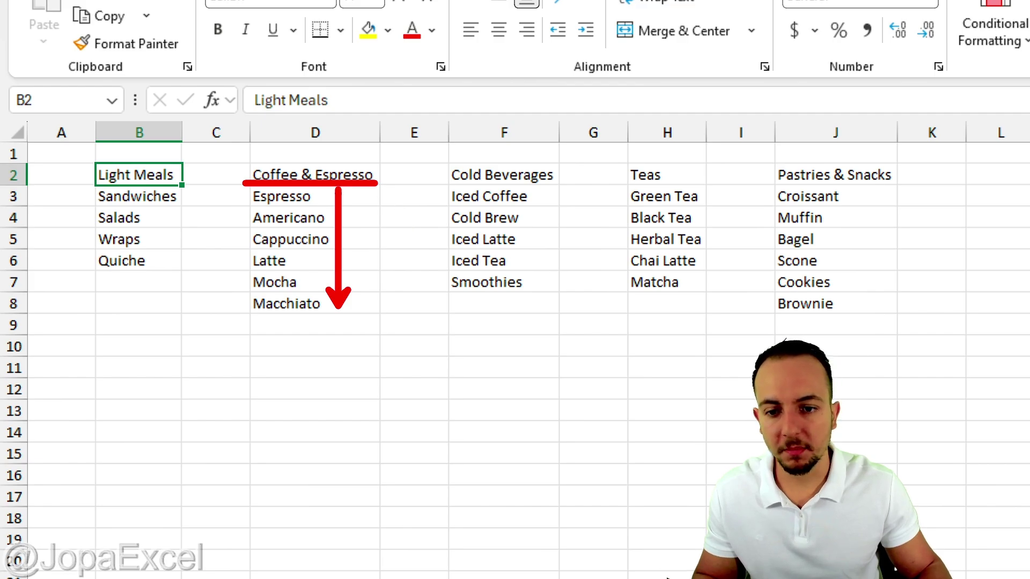
{"action": "key", "text": "Escape"}
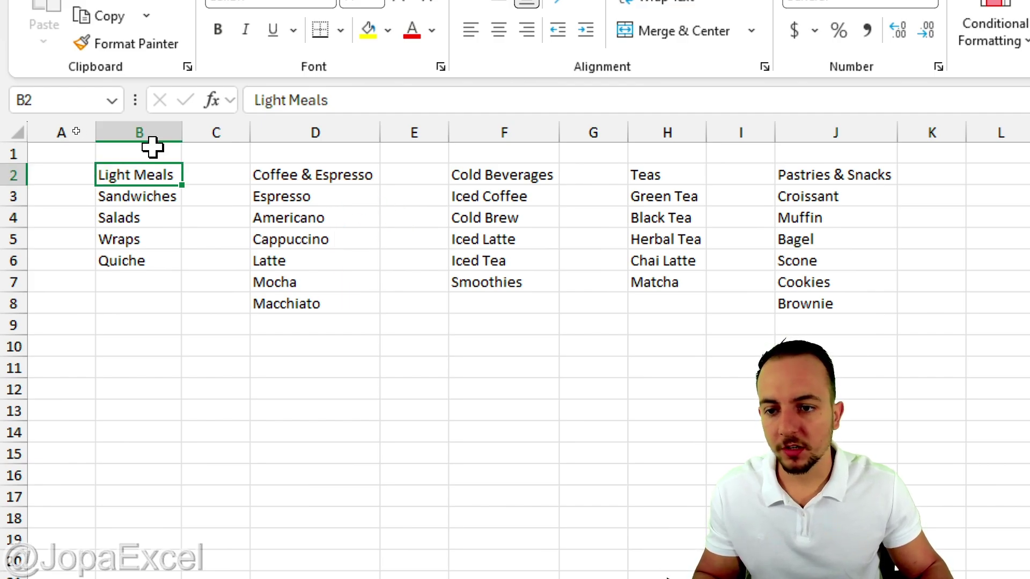
{"action": "left_click", "coordinate": [155, 126]}
{"action": "left_click", "coordinate": [321, 118]}
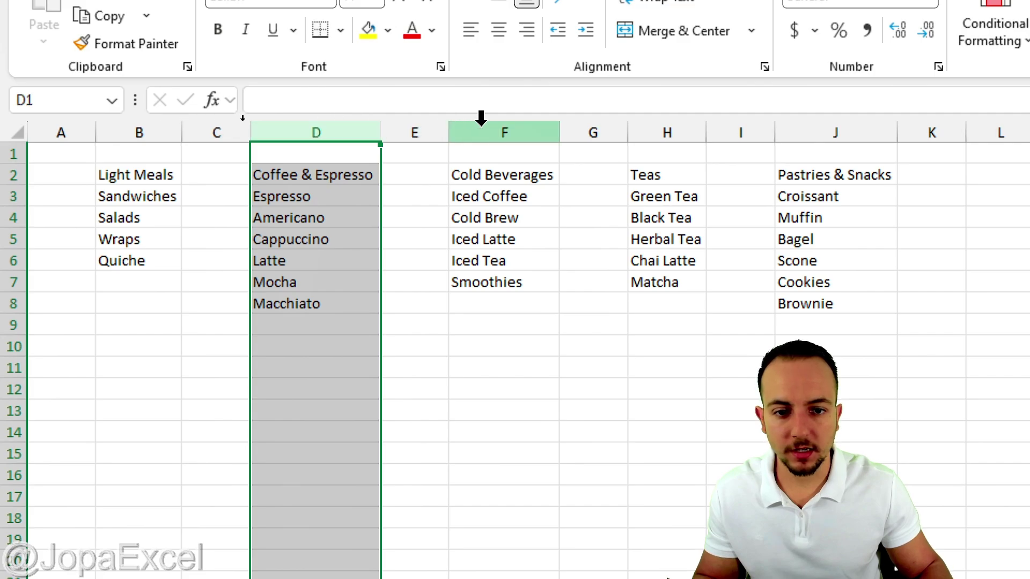
{"action": "left_click", "coordinate": [481, 119]}
{"action": "left_click", "coordinate": [667, 120]}
{"action": "left_click", "coordinate": [820, 115]}
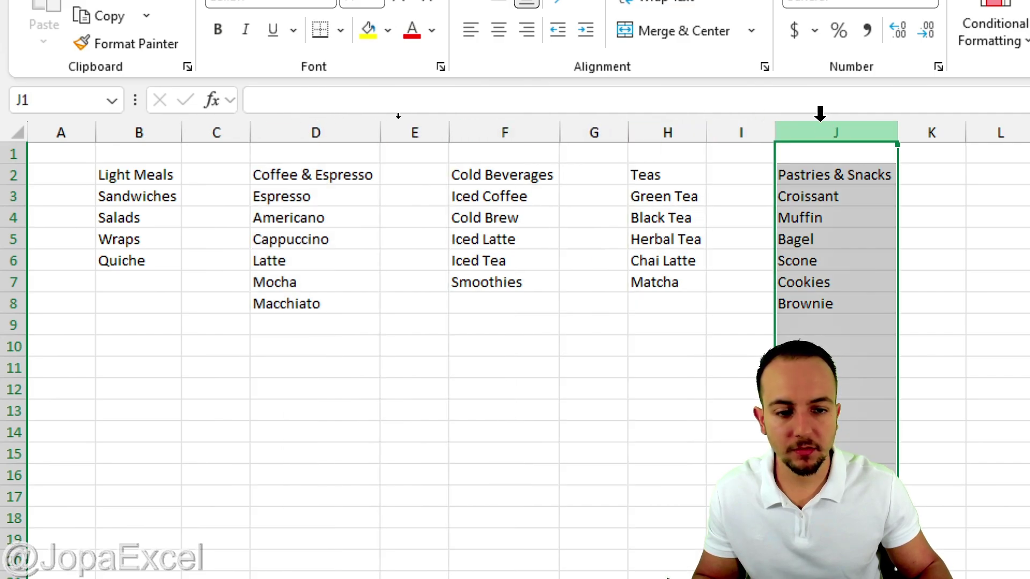
{"action": "left_click", "coordinate": [144, 178]}
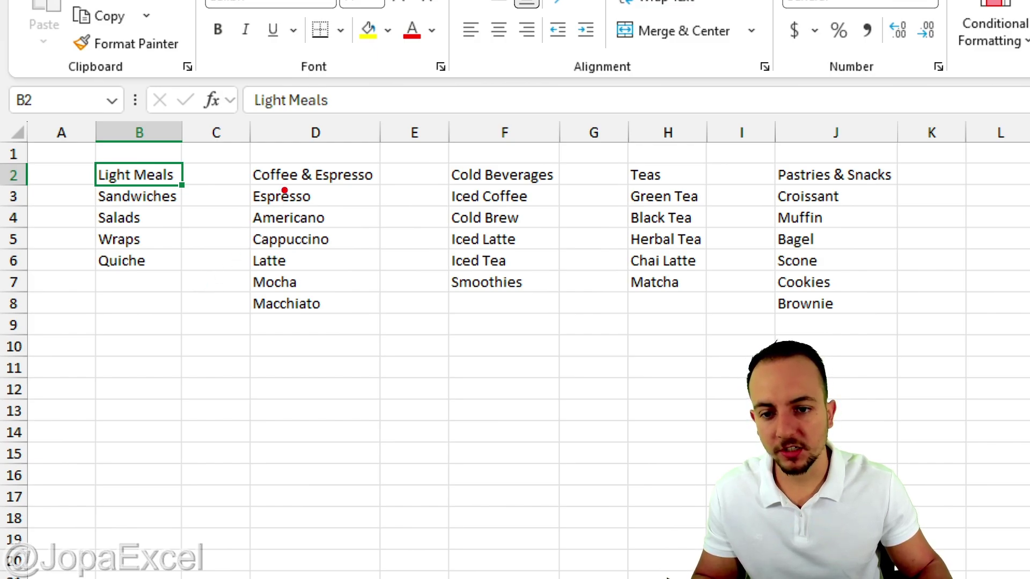
{"action": "left_click_drag", "start_coordinate": [295, 152], "coordinate": [318, 185]}
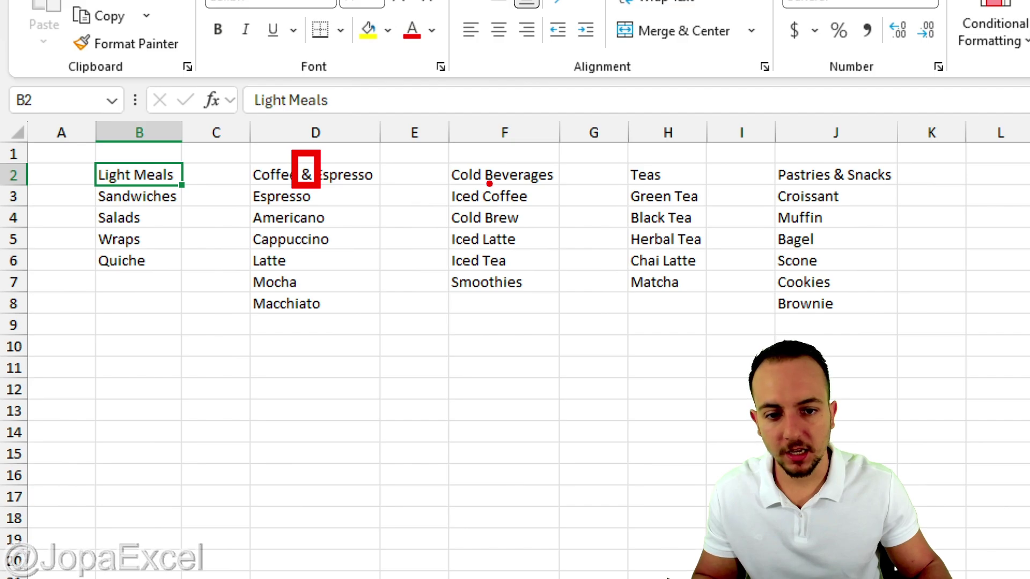
{"action": "left_click_drag", "start_coordinate": [489, 183], "coordinate": [516, 220]}
{"action": "left_click_drag", "start_coordinate": [489, 185], "coordinate": [474, 184]}
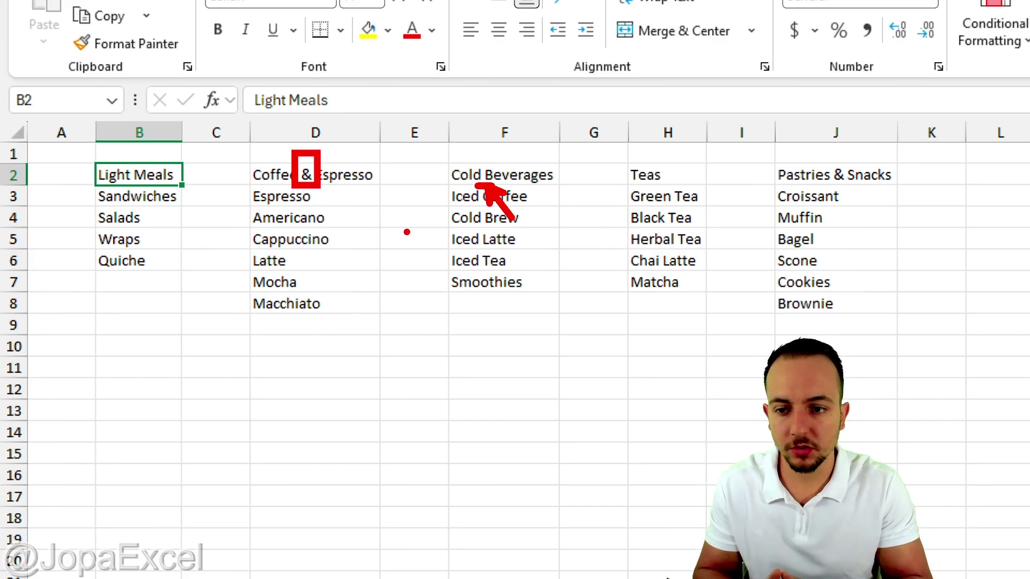
{"action": "key", "text": "Escape"}
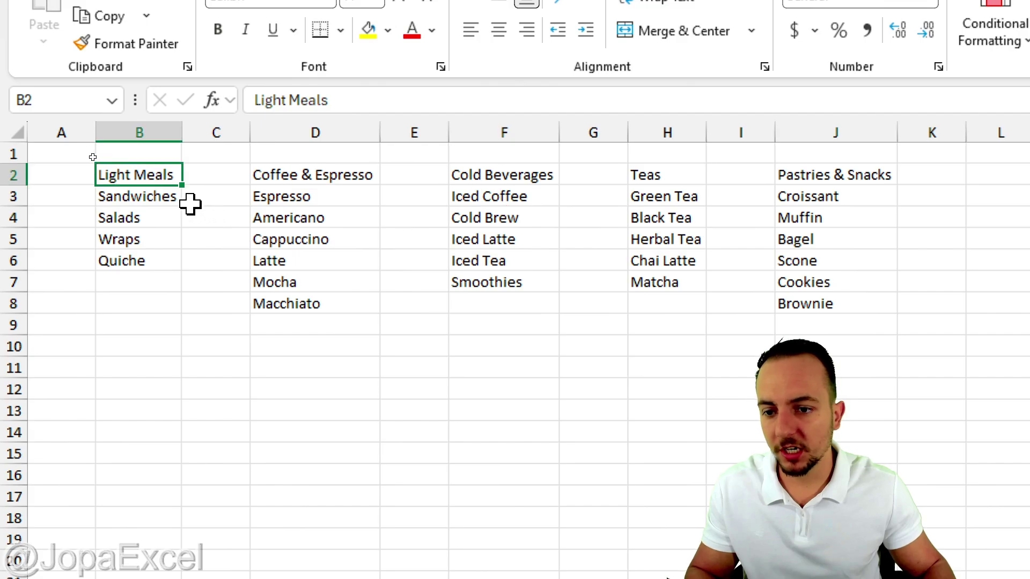
Rename the header in B2 to Light_Meals, with an underscore in place of the space
{"action": "double_click", "coordinate": [155, 175]}
{"action": "key", "text": "Left"}
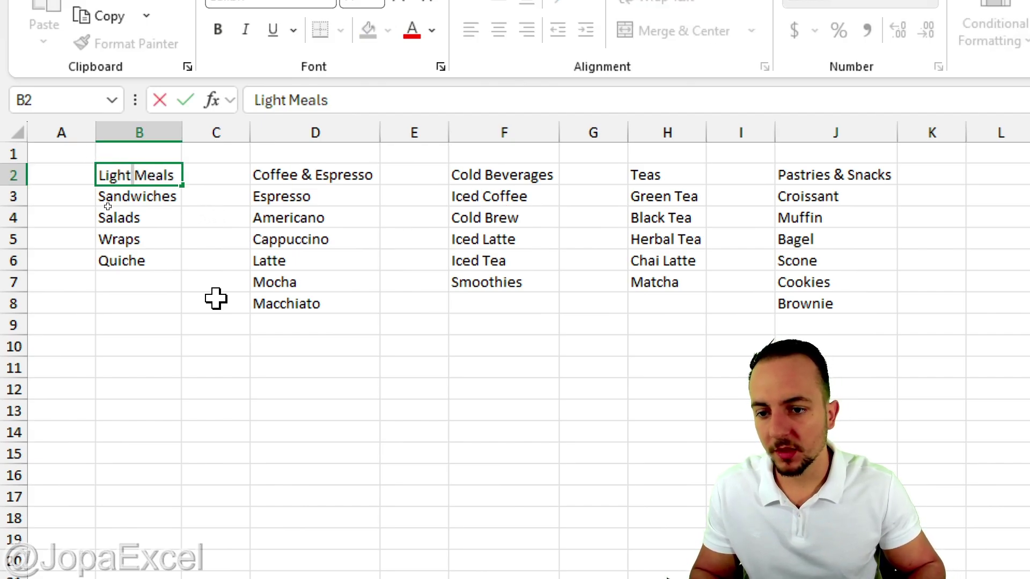
{"action": "key", "text": "Delete"}
{"action": "type", "text": "_"}
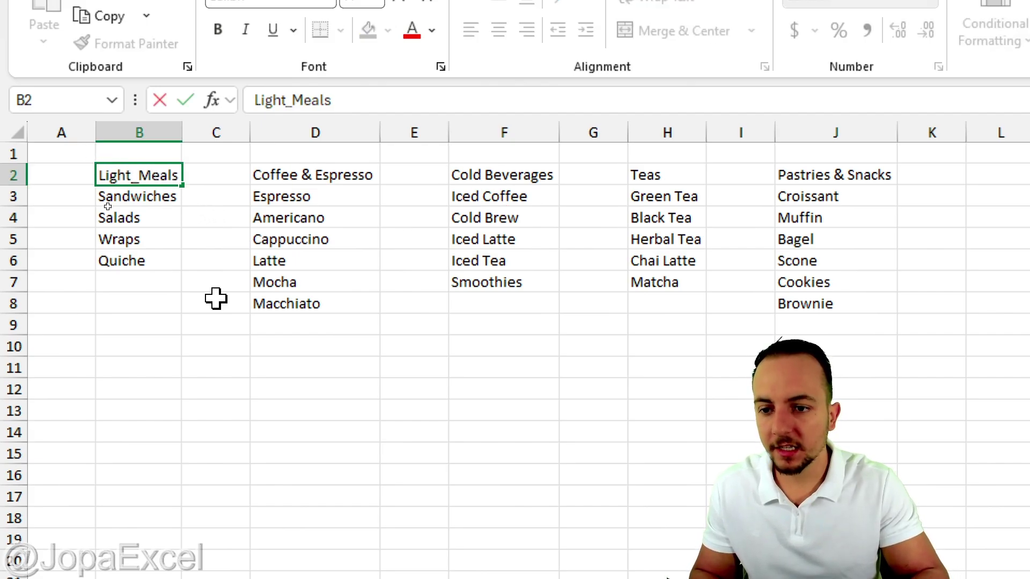
{"action": "key", "text": "Tab"}
Rename the header in D2 to Coffee_n_Espresso, replacing the ampersand with n and the spaces with underscores
{"action": "key", "text": "Tab"}
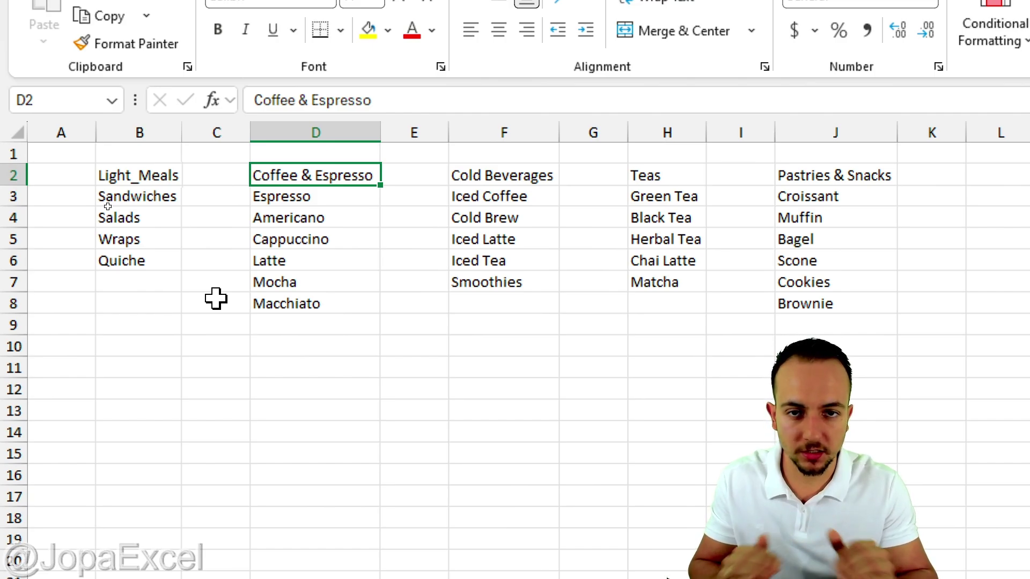
{"action": "key", "text": "F2"}
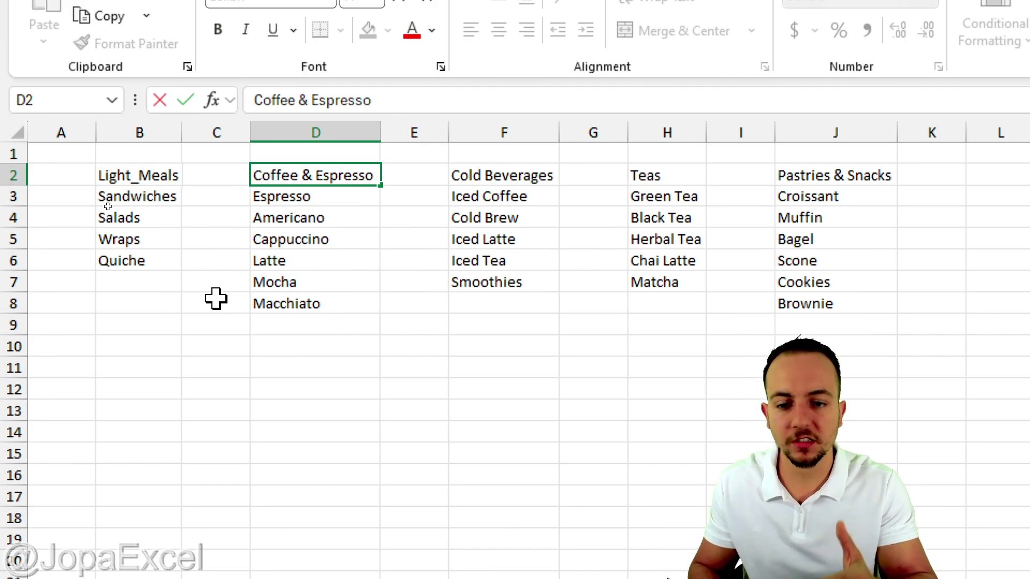
{"action": "key", "text": "shift+Left"}
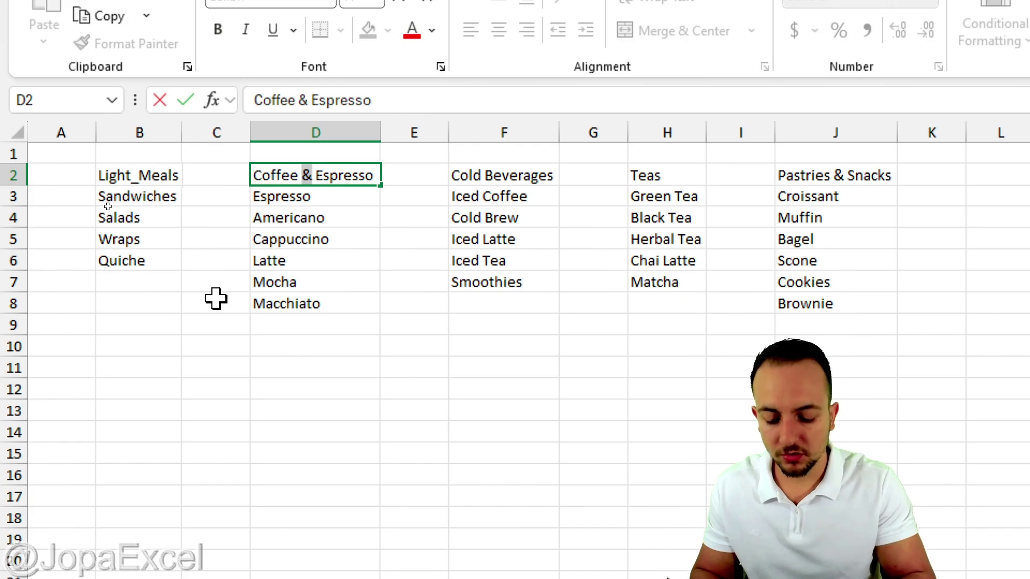
{"action": "type", "text": "n"}
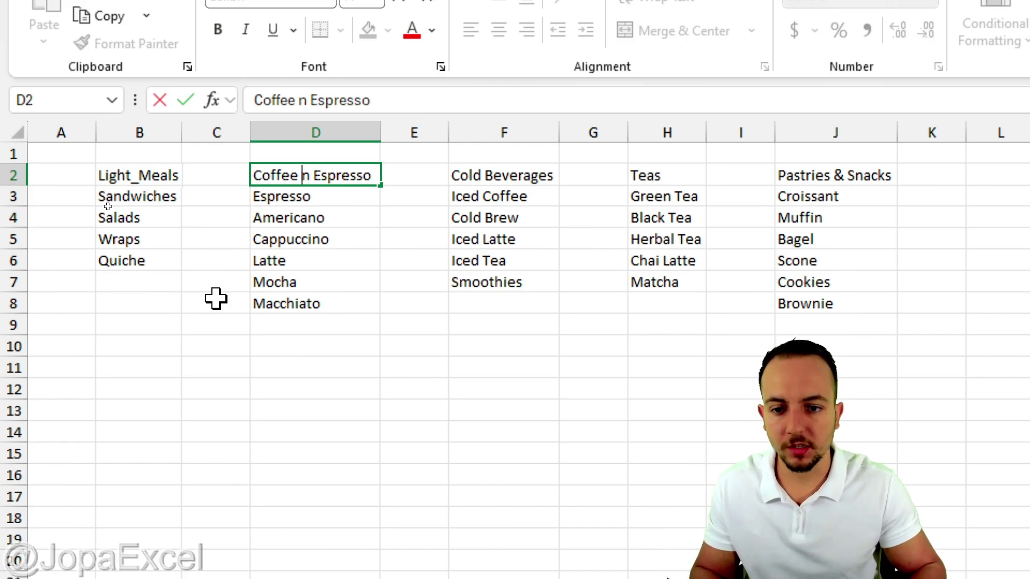
{"action": "key", "text": "shift+Left"}
{"action": "type", "text": "_"}
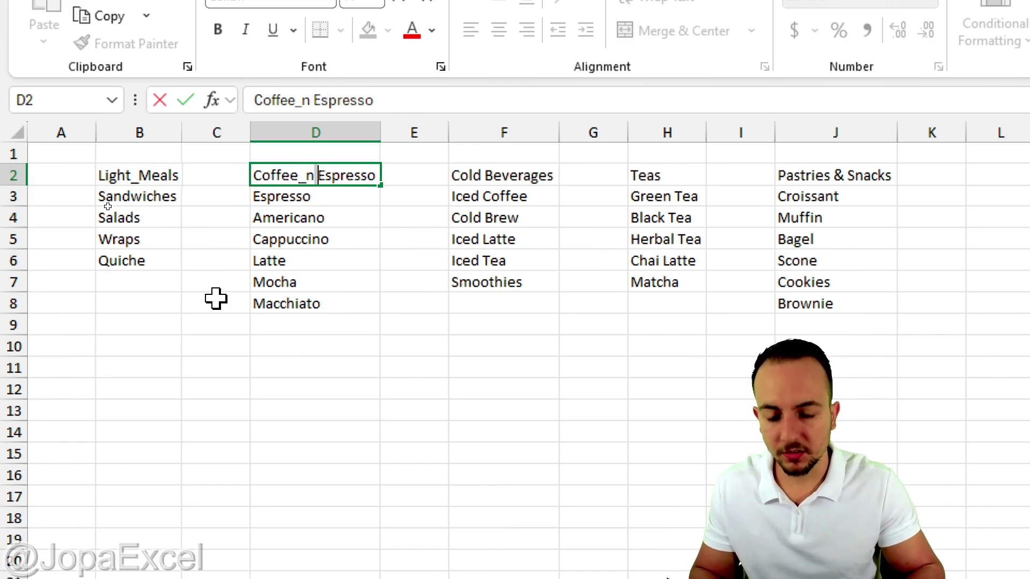
{"action": "key", "text": "shift+Left"}
{"action": "type", "text": "_"}
{"action": "key", "text": "Return"}
Rename the header in F2 to Cold_Beverages, with an underscore in place of the space
{"action": "key", "text": "Up"}
{"action": "key", "text": "Right"}
{"action": "key", "text": "Right"}
{"action": "key", "text": "Right"}
{"action": "key", "text": "Right"}
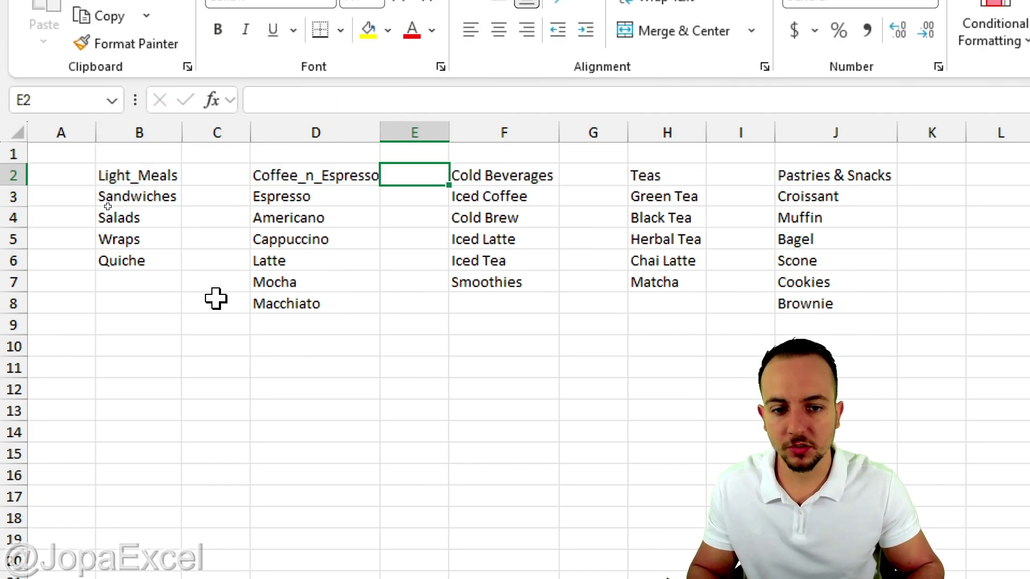
{"action": "key", "text": "F2"}
{"action": "key", "text": "shift+Left"}
{"action": "type", "text": "_"}
{"action": "key", "text": "Tab"}
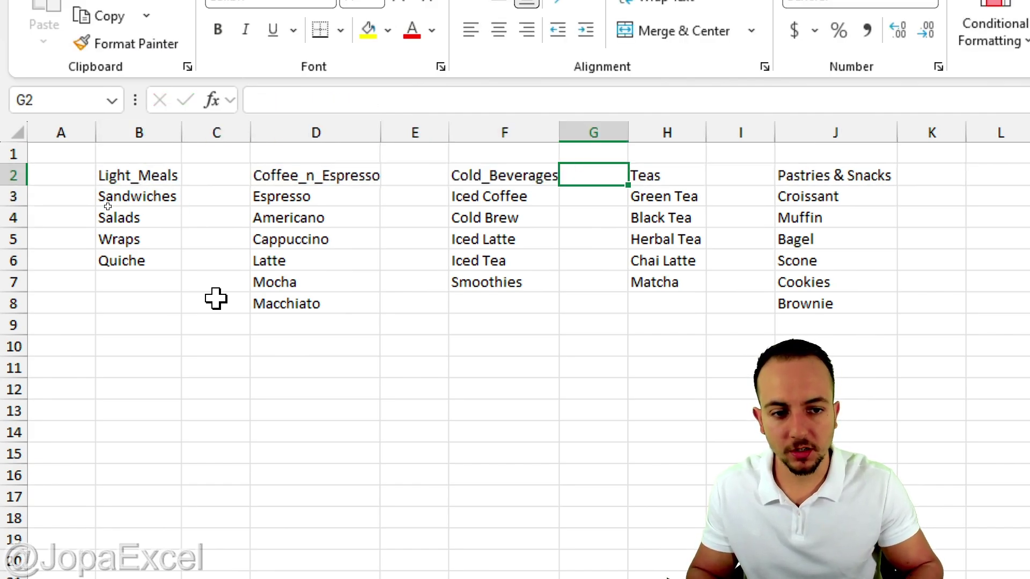
Rename the header in J2 to Pastries_n_Snacks, replacing the ampersand with n and the spaces with underscores
{"action": "key", "text": "Right"}
{"action": "key", "text": "Right"}
{"action": "key", "text": "Right"}
{"action": "key", "text": "F2"}
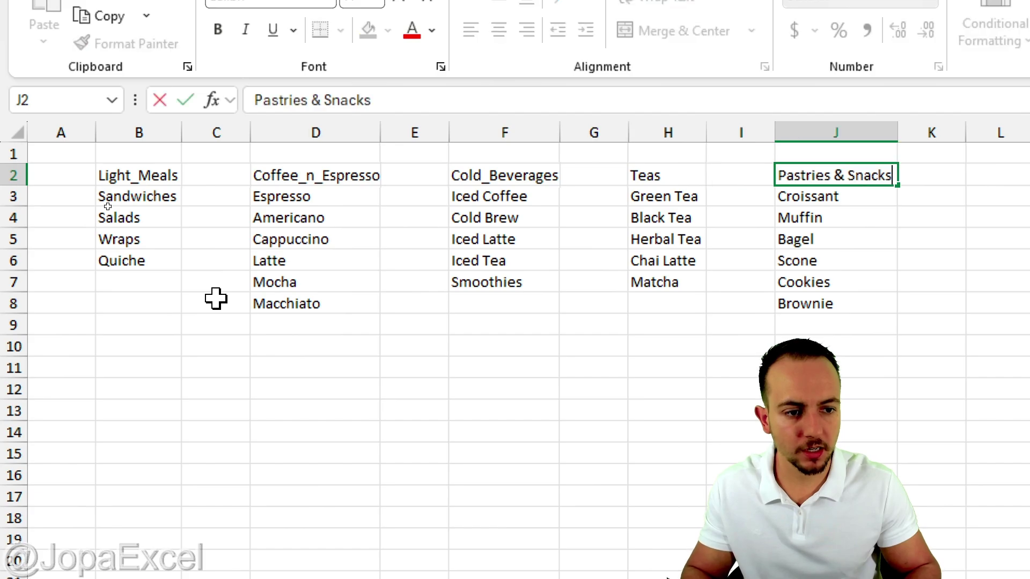
{"action": "key", "text": "shift+Right"}
{"action": "type", "text": "_"}
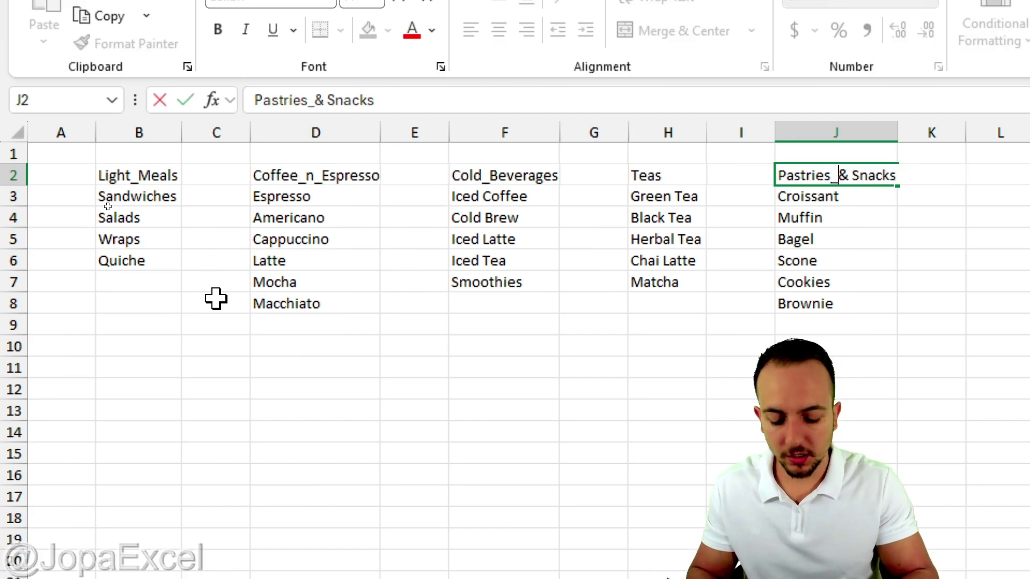
{"action": "type", "text": "n"}
{"action": "key", "text": "Delete"}
{"action": "key", "text": "Delete"}
{"action": "type", "text": "_"}
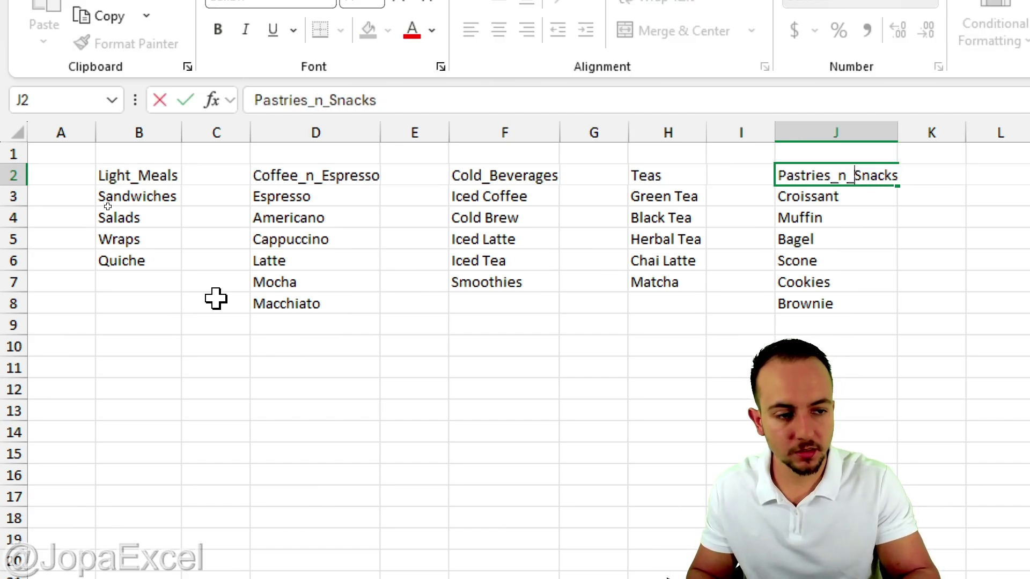
{"action": "key", "text": "Return"}
Convert the Light_Meals list in B2:B6 into a table that has headers
{"action": "key", "text": "Left"}
{"action": "key", "text": "Left"}
{"action": "key", "text": "Left"}
{"action": "key", "text": "Left"}
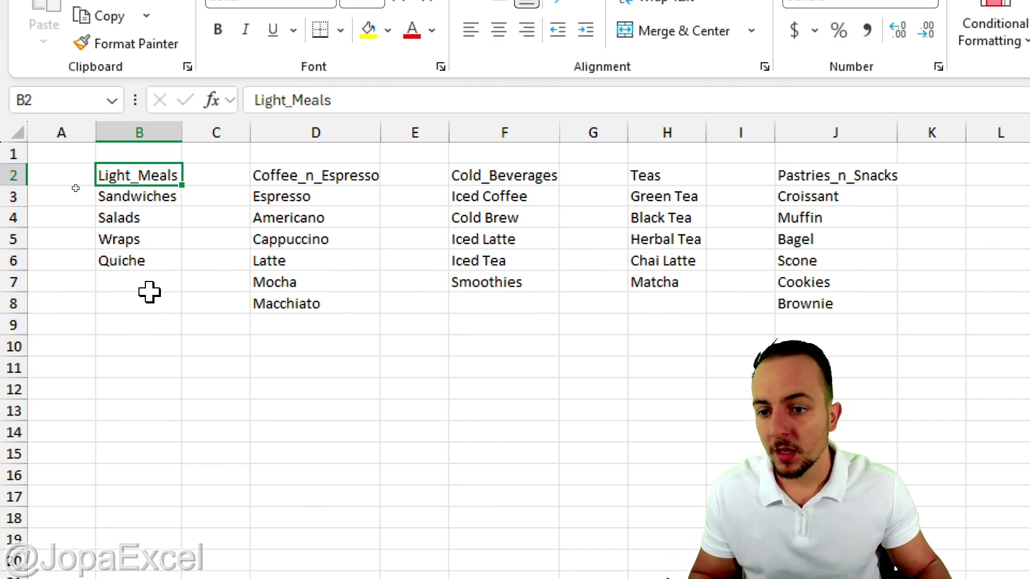
{"action": "left_click_drag", "start_coordinate": [164, 171], "coordinate": [142, 263]}
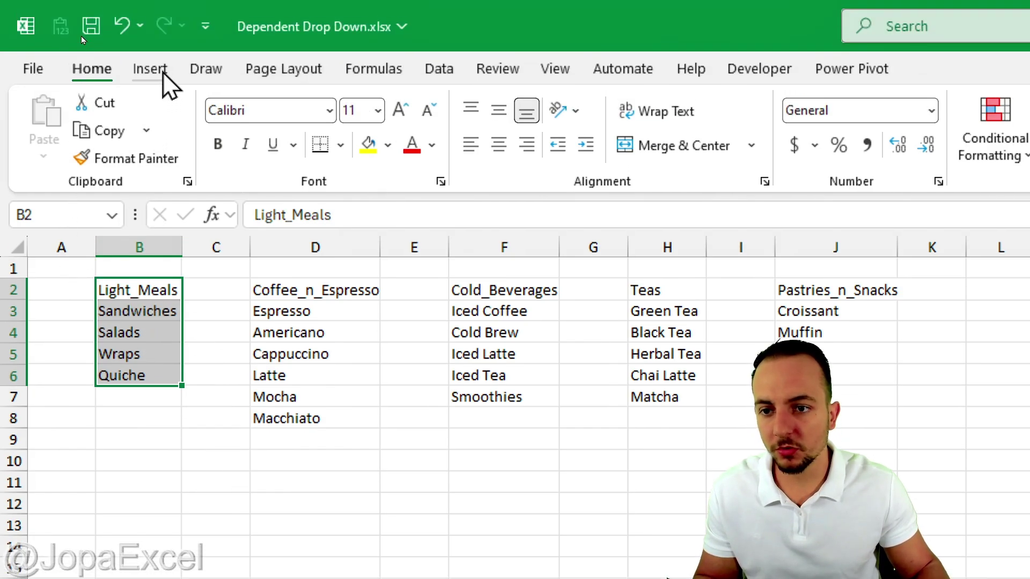
{"action": "left_click", "coordinate": [161, 73]}
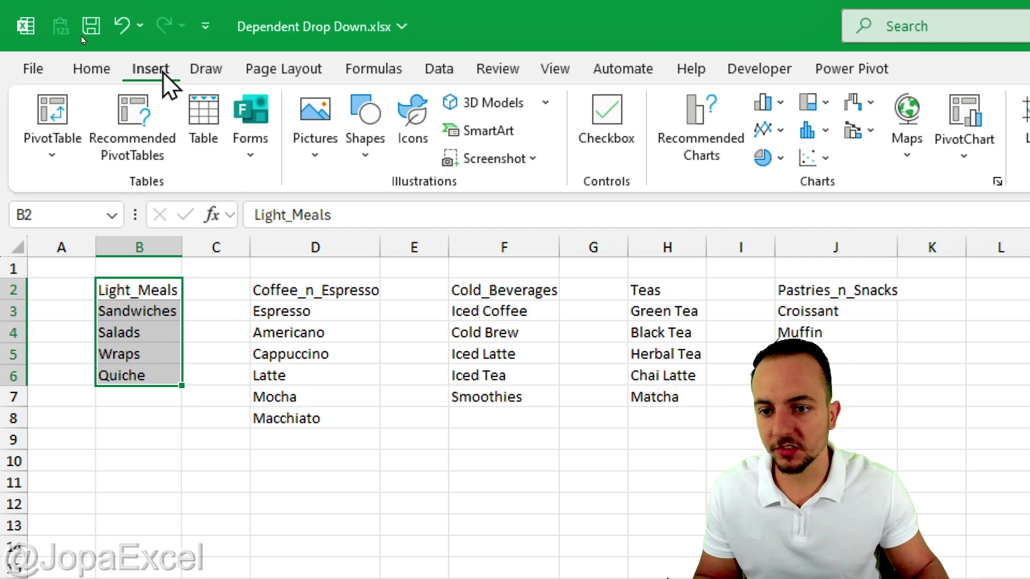
{"action": "left_click", "coordinate": [204, 148]}
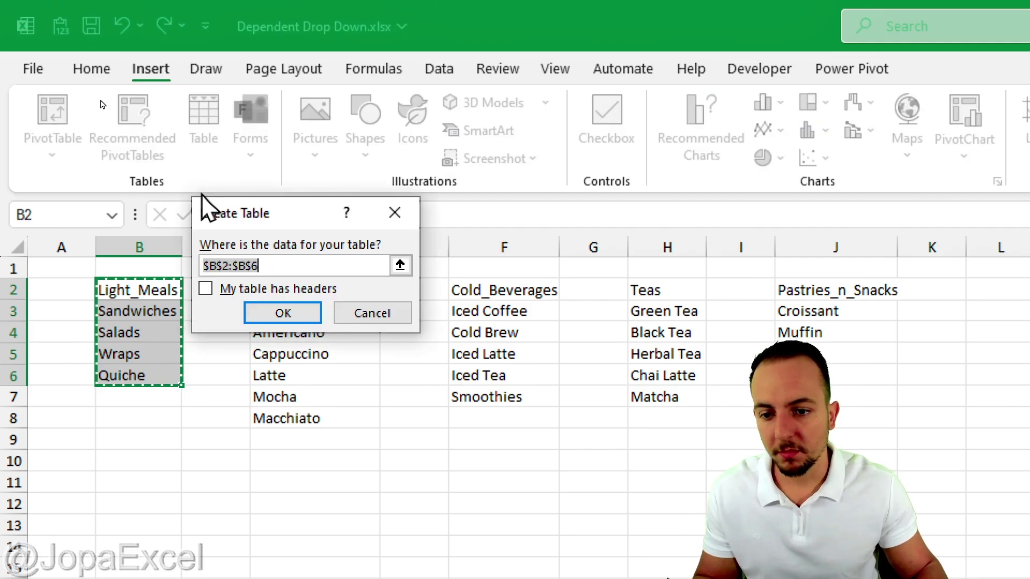
{"action": "left_click", "coordinate": [205, 290]}
{"action": "left_click", "coordinate": [258, 313]}
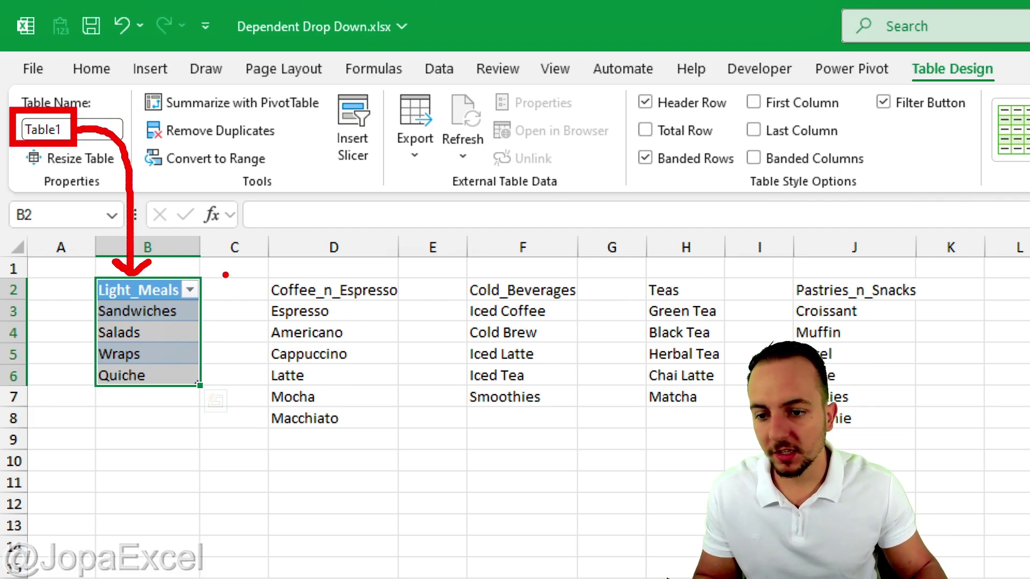
Name the table in B2:B6 Light_Meals, reusing the text of its header
{"action": "left_click", "coordinate": [150, 293]}
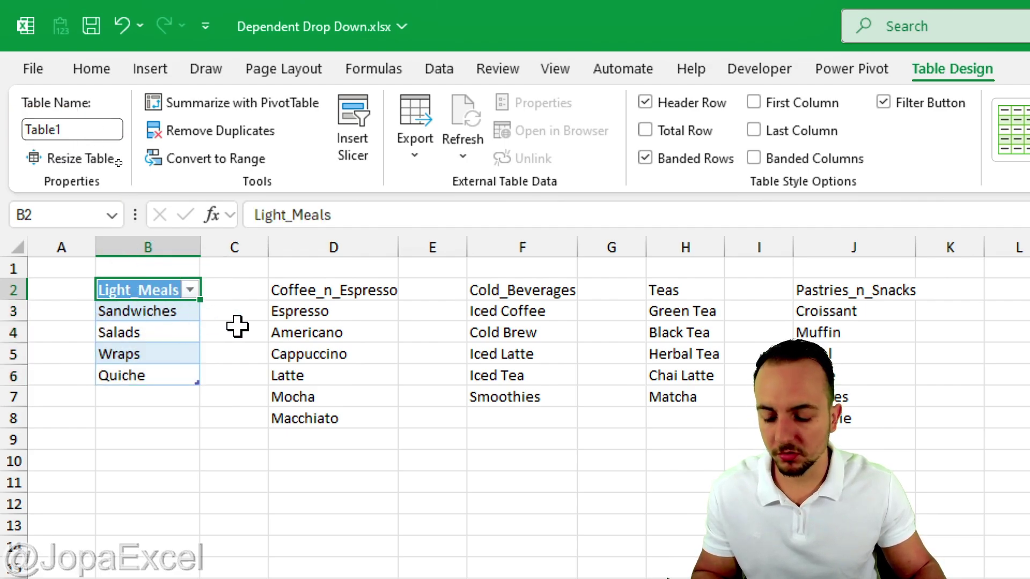
{"action": "key", "text": "ctrl+c"}
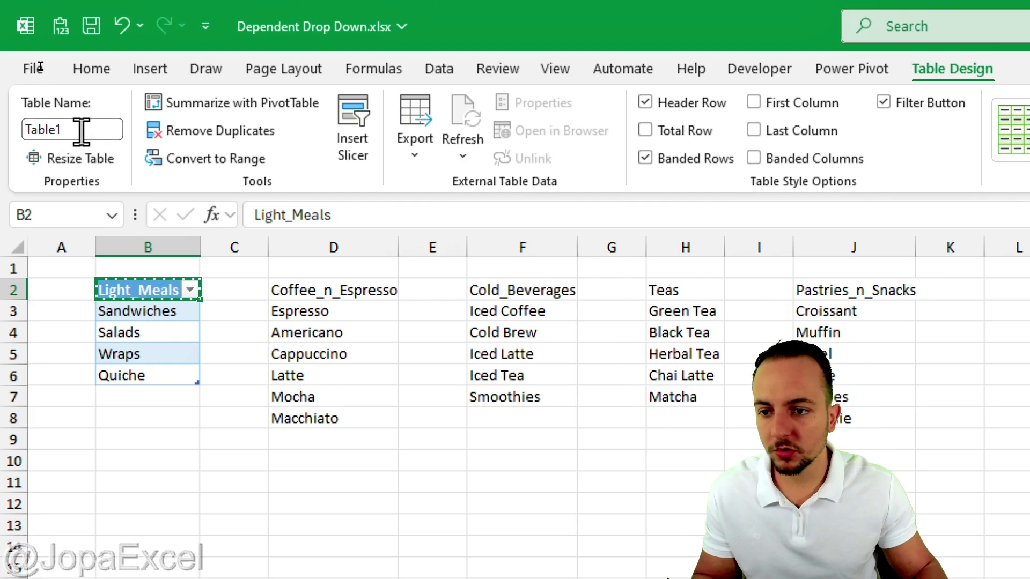
{"action": "left_click", "coordinate": [81, 131]}
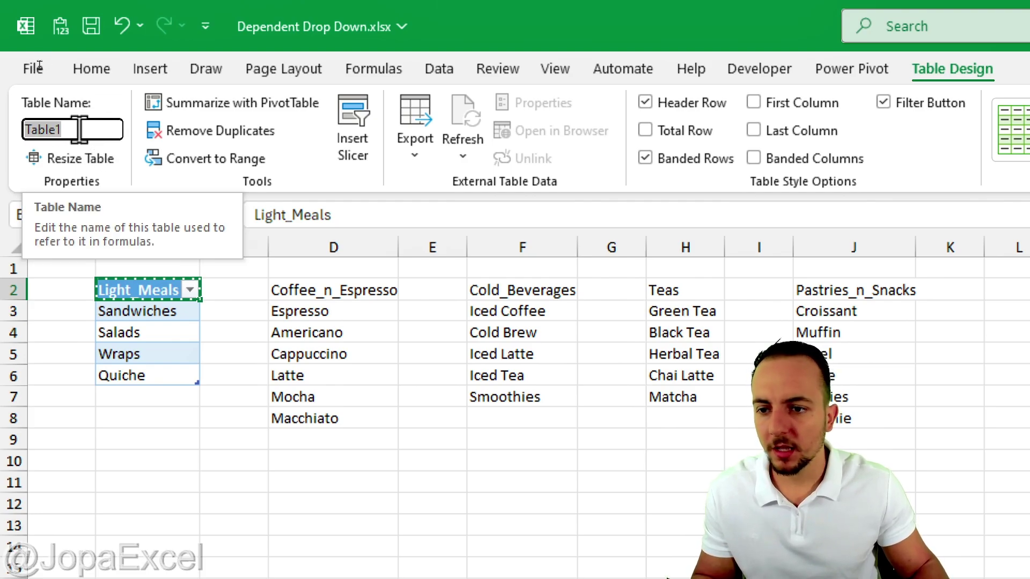
{"action": "key", "text": "ctrl+v"}
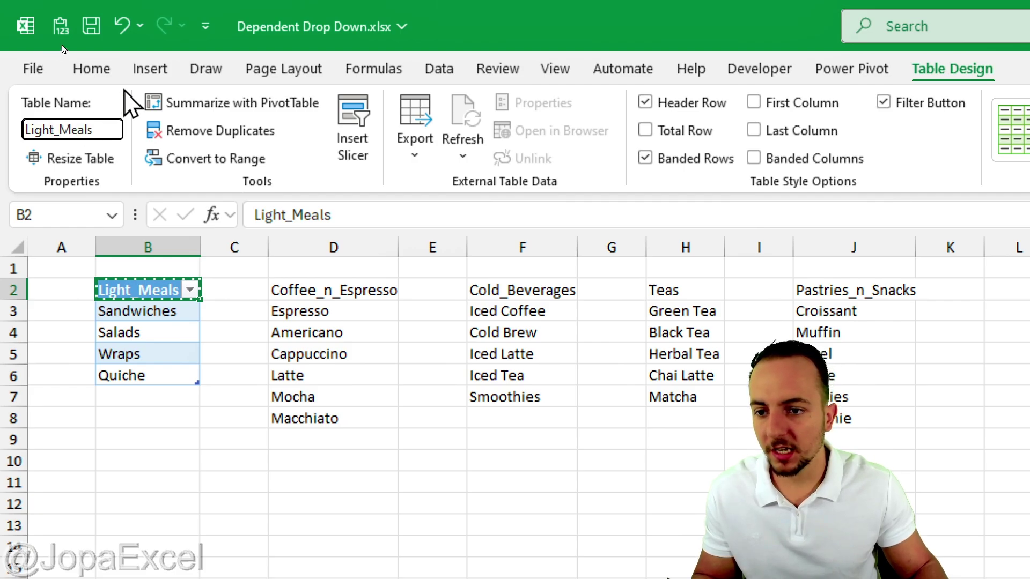
{"action": "key", "text": "Return"}
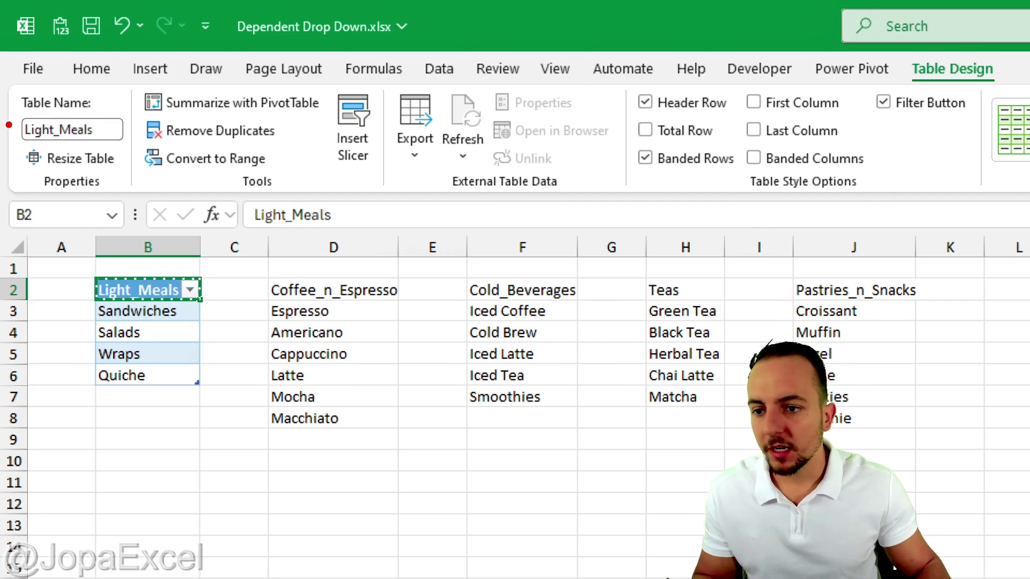
{"action": "left_click_drag", "start_coordinate": [86, 270], "coordinate": [201, 304]}
{"action": "left_click_drag", "start_coordinate": [140, 266], "coordinate": [108, 136]}
{"action": "key", "text": "Escape"}
{"action": "key", "text": "Escape"}
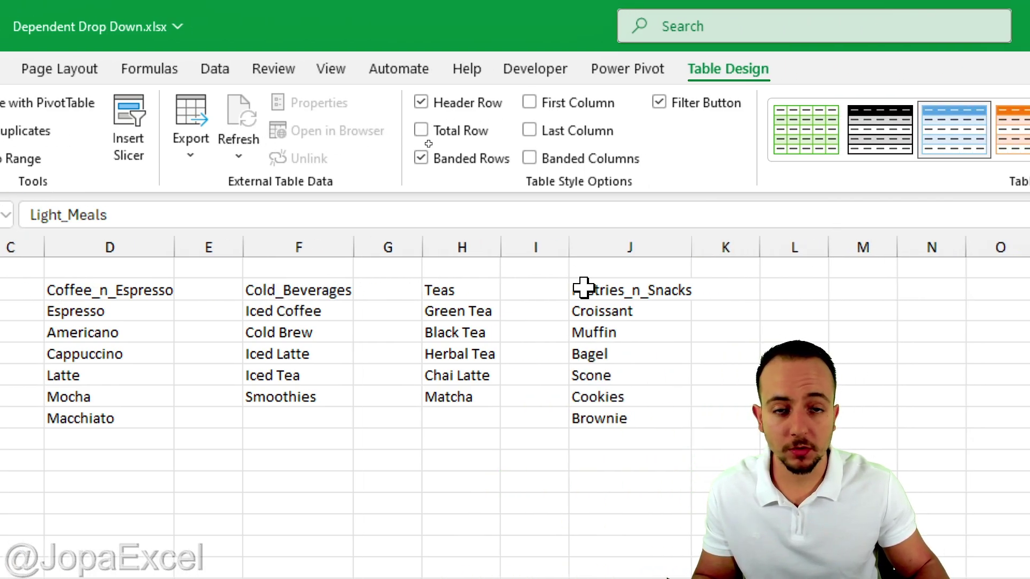
Convert the Coffee_n_Espresso list in D2:D8 into a table that has headers
{"action": "left_click", "coordinate": [111, 290]}
{"action": "left_click_drag", "start_coordinate": [335, 290], "coordinate": [336, 416]}
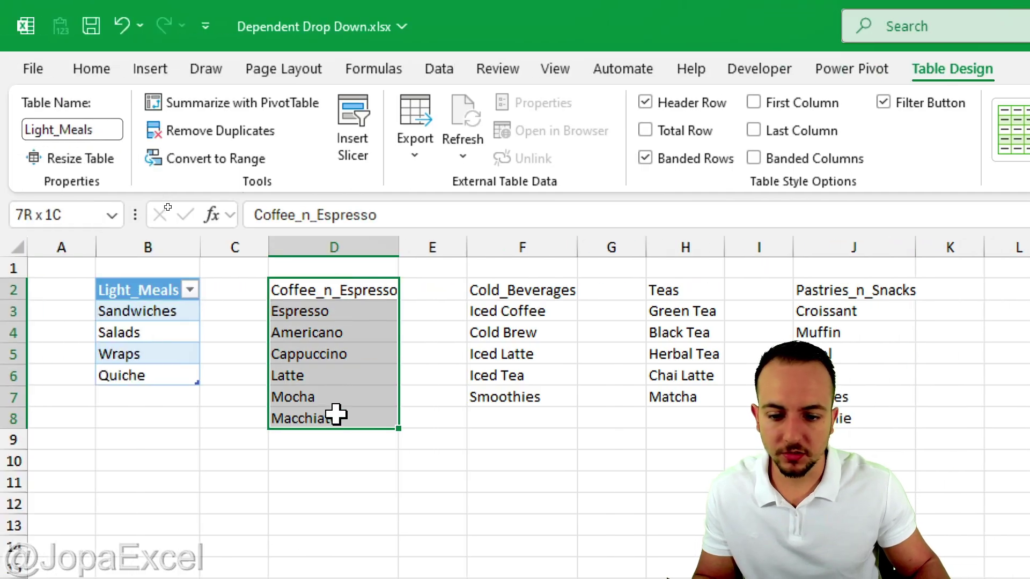
{"action": "left_click", "coordinate": [151, 68]}
{"action": "left_click", "coordinate": [177, 97]}
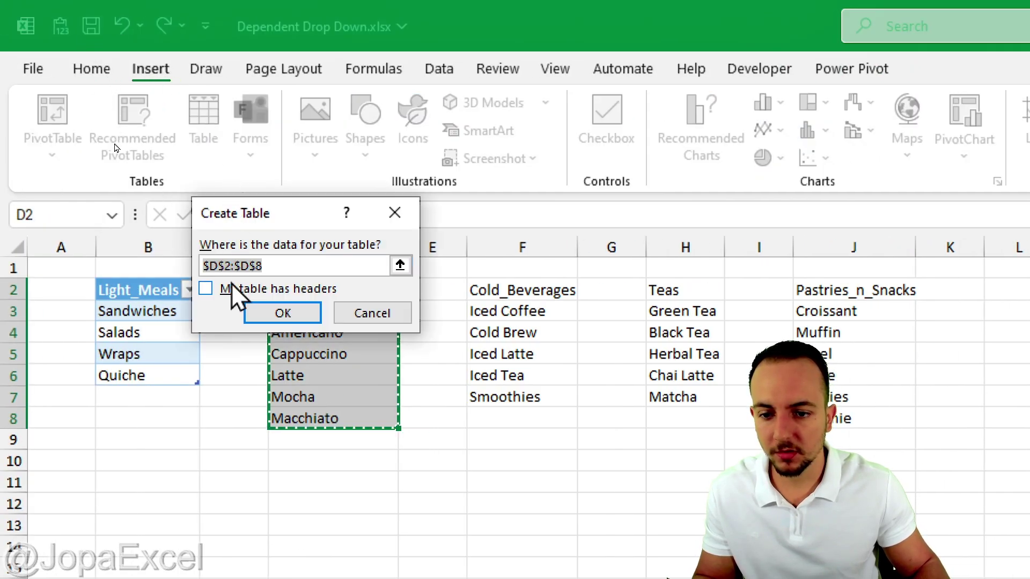
{"action": "left_click", "coordinate": [233, 292]}
{"action": "left_click", "coordinate": [283, 312]}
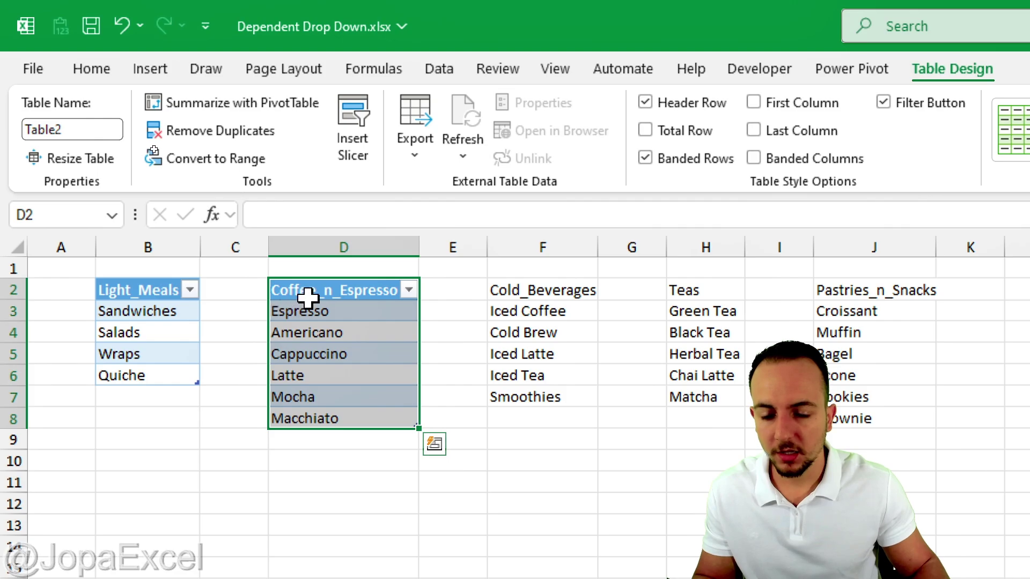
Name the table in D2:D8 Coffee_n_Espresso, reusing the text of its header
{"action": "left_click", "coordinate": [308, 295]}
{"action": "key", "text": "ctrl+c"}
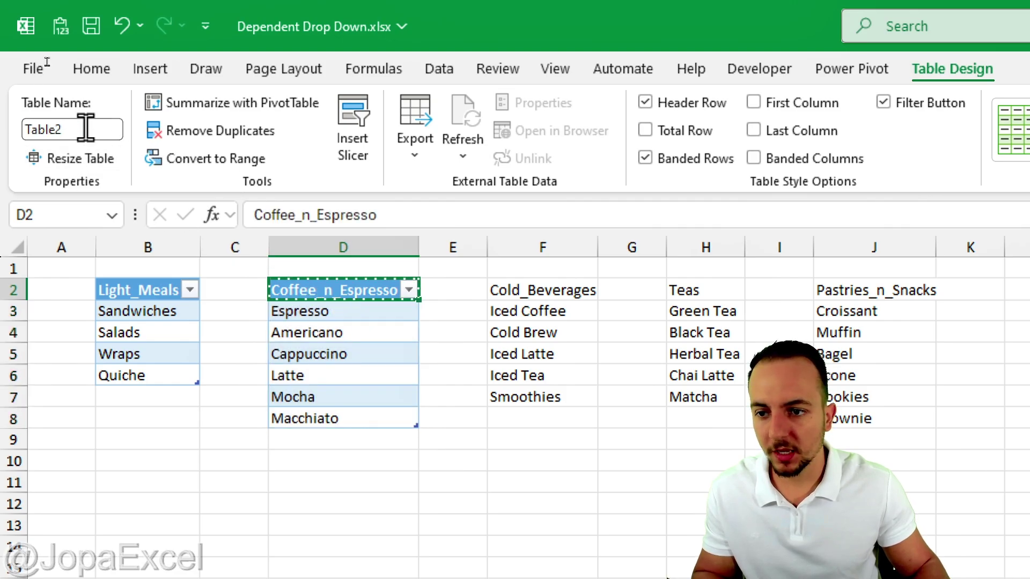
{"action": "left_click", "coordinate": [86, 129]}
{"action": "key", "text": "ctrl+v"}
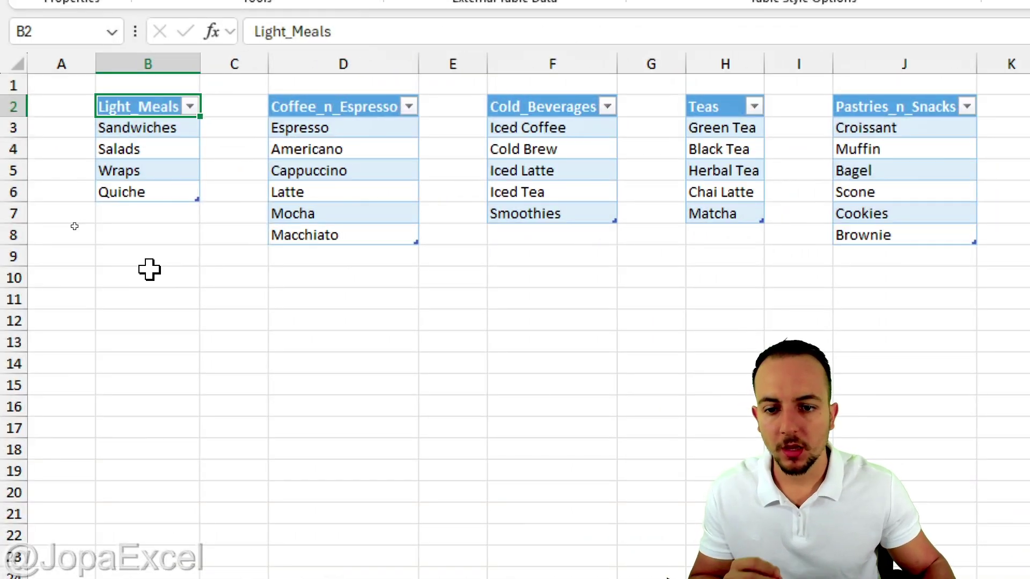
Apply the orange table style to the Coffee_n_Espresso table and the grey one to the Cold_Beverages table
{"action": "left_click", "coordinate": [333, 169]}
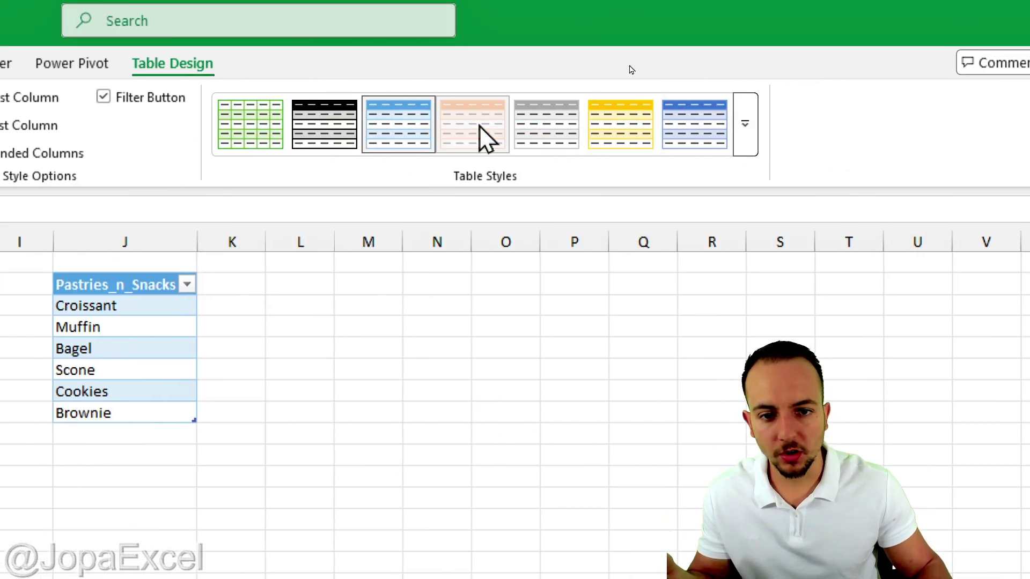
{"action": "left_click", "coordinate": [317, 326]}
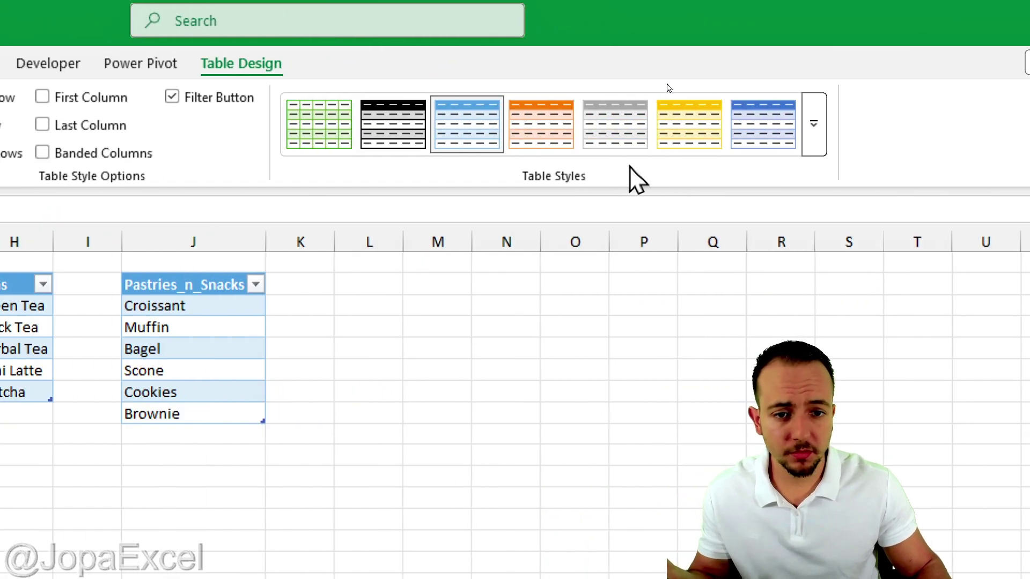
{"action": "left_click", "coordinate": [974, 134]}
Apply the gold table style to the Teas table and the green medium style to the Pastries_n_Snacks table
{"action": "left_click", "coordinate": [188, 344]}
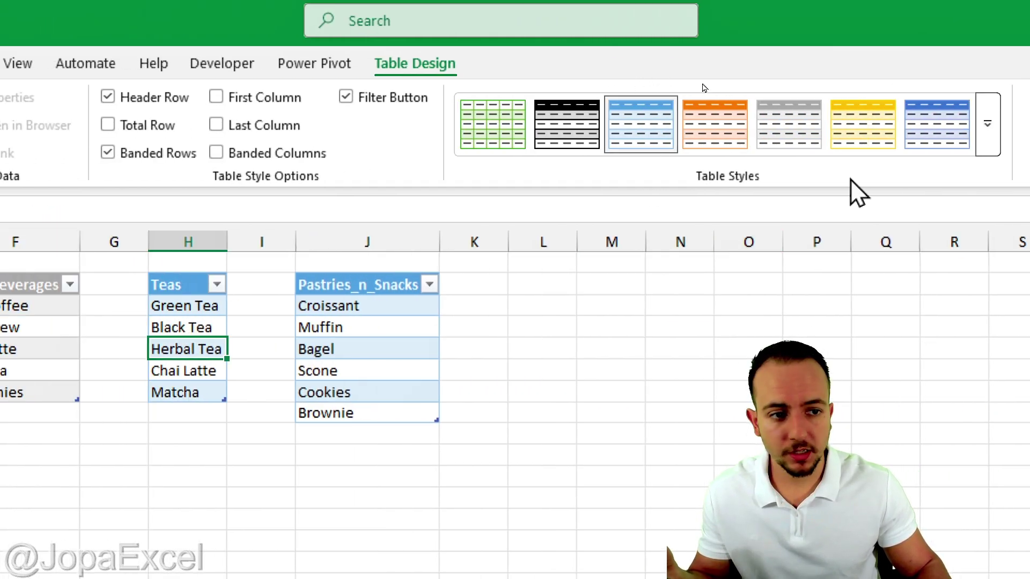
{"action": "left_click", "coordinate": [862, 124]}
{"action": "left_click", "coordinate": [349, 327]}
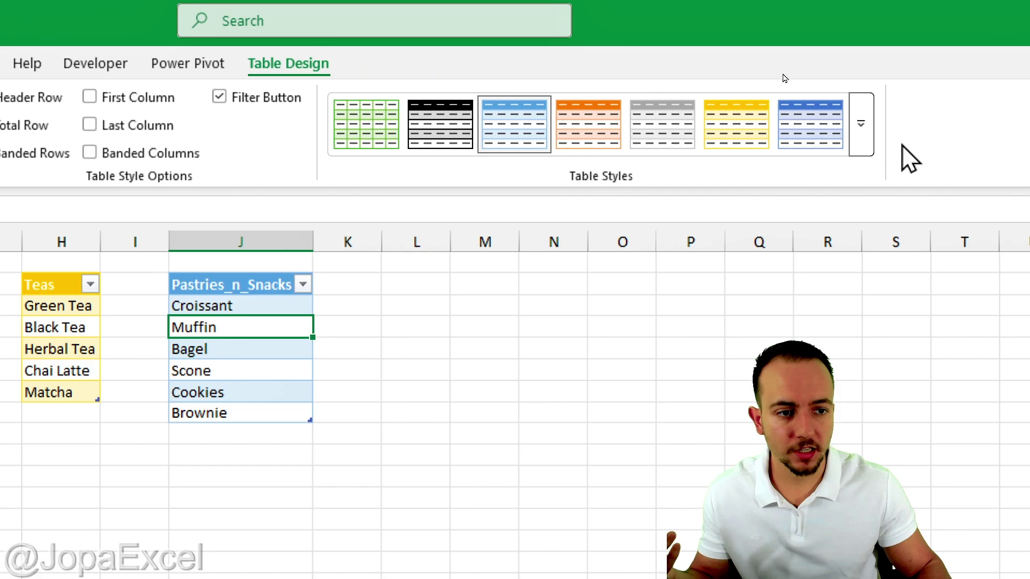
{"action": "left_click", "coordinate": [863, 134]}
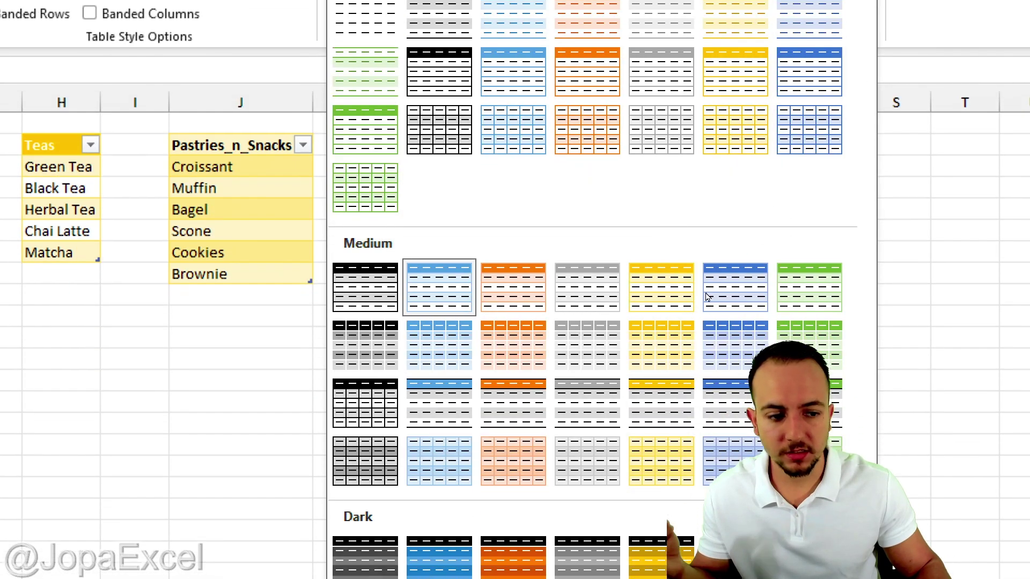
{"action": "left_click", "coordinate": [819, 298]}
{"action": "left_click", "coordinate": [239, 421]}
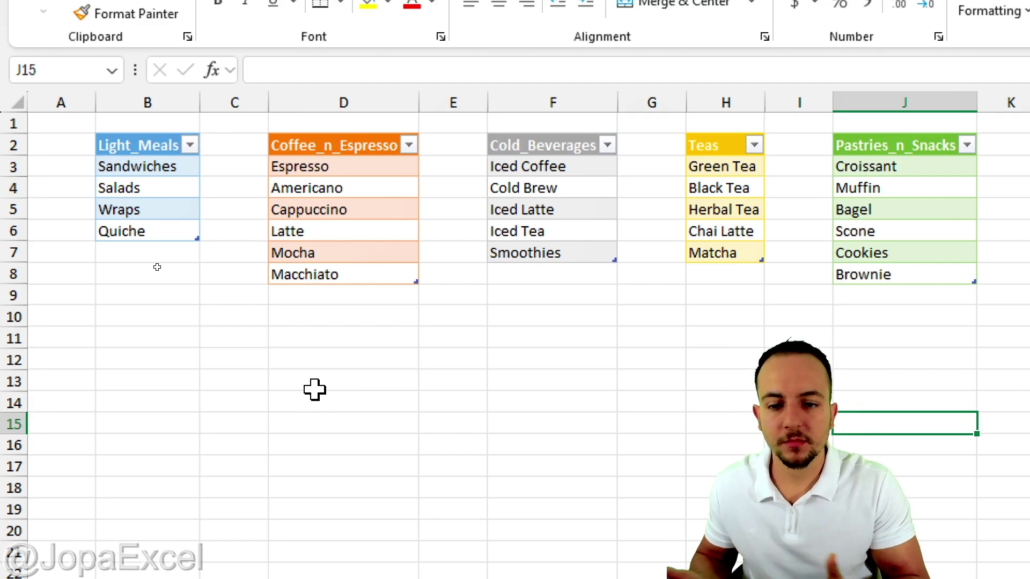
Delete the empty columns on either side of the Coffee_n_Espresso table
{"action": "left_click", "coordinate": [234, 102]}
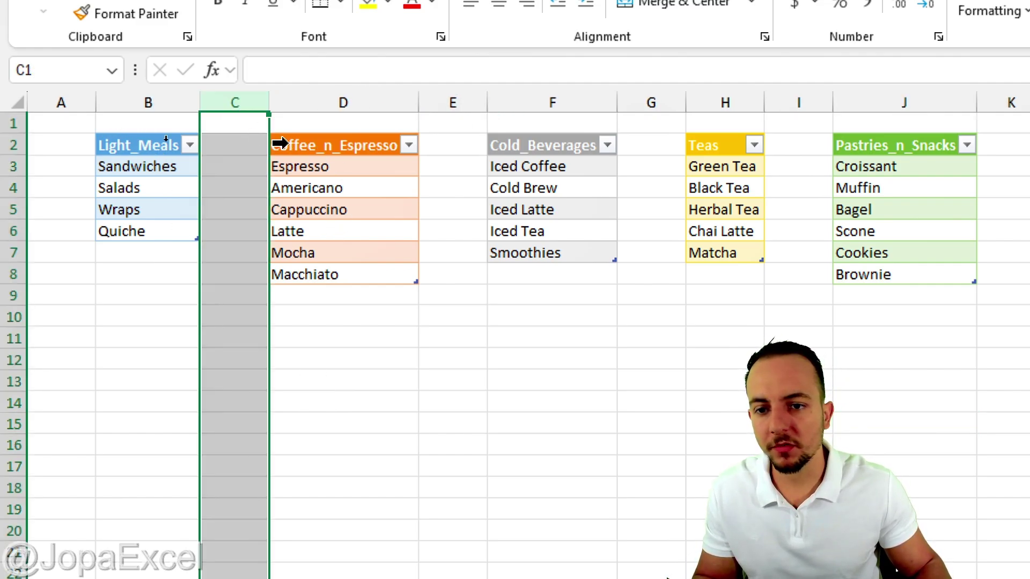
{"action": "left_click_drag", "start_coordinate": [225, 129], "coordinate": [264, 206]}
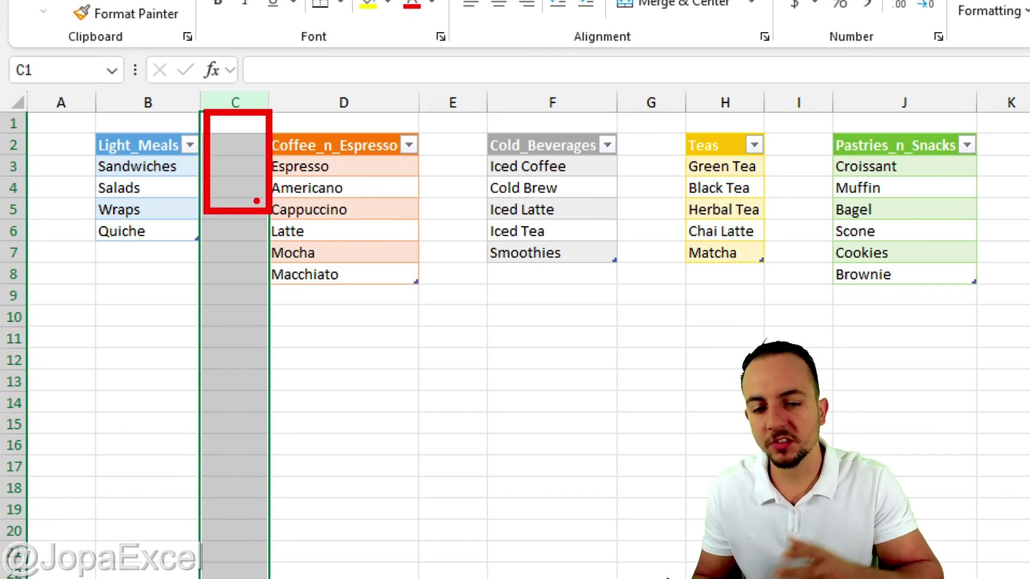
{"action": "key", "text": "Escape"}
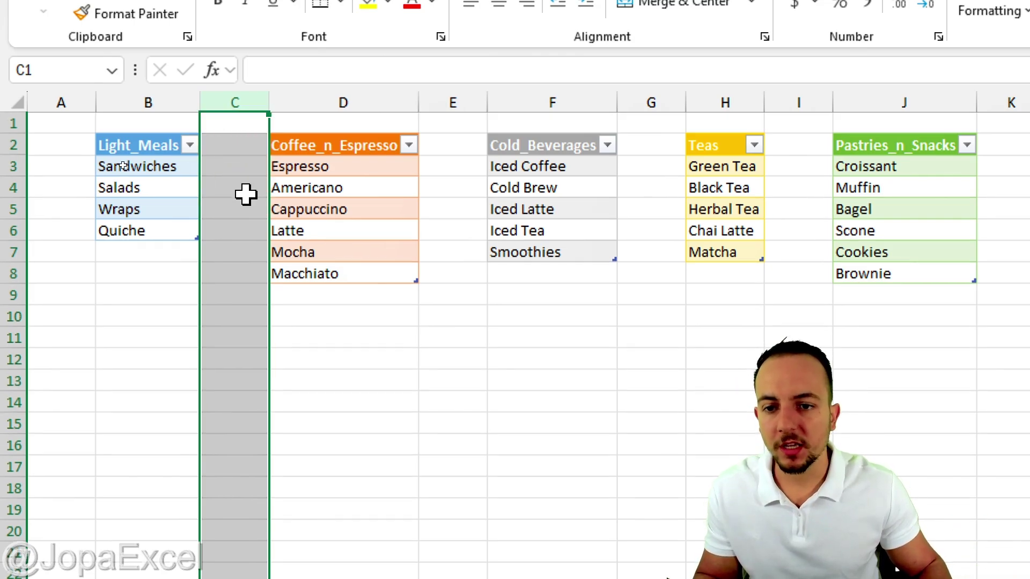
{"action": "right_click", "coordinate": [240, 102]}
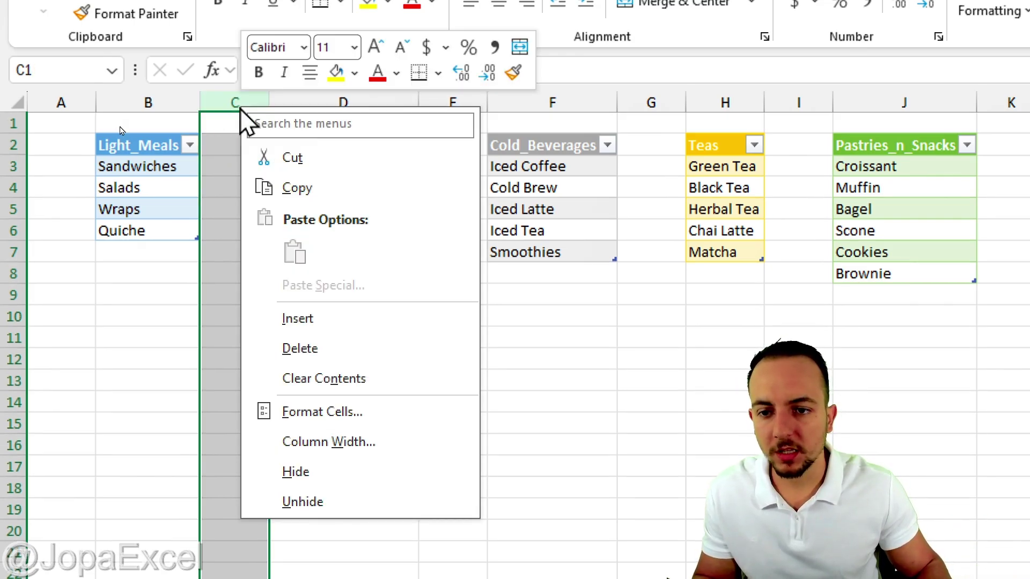
{"action": "left_click", "coordinate": [340, 348]}
{"action": "left_click", "coordinate": [381, 101]}
{"action": "right_click", "coordinate": [382, 101]}
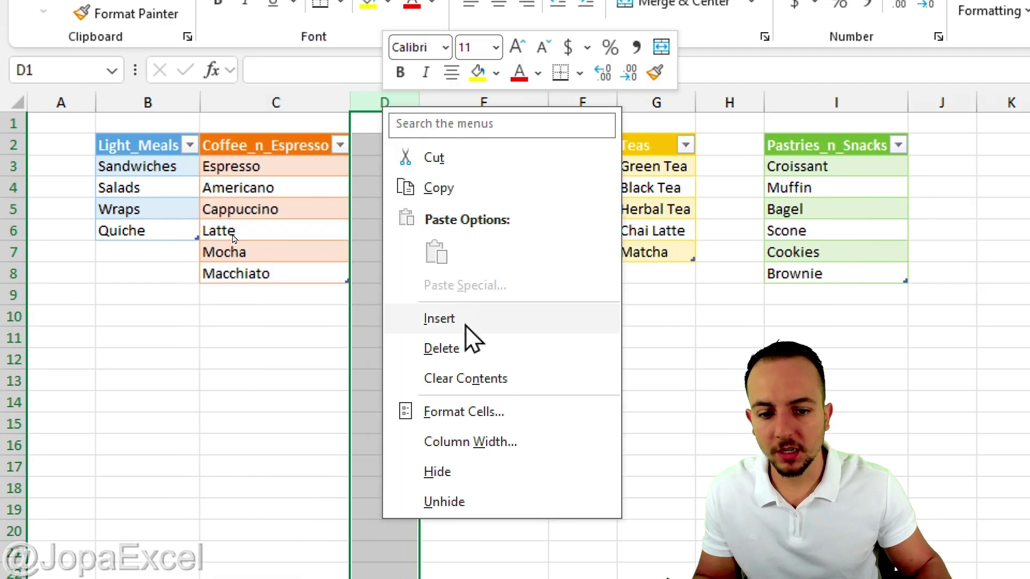
{"action": "left_click", "coordinate": [468, 329]}
Delete the empty columns on either side of the Teas table so all five tables sit side by side
{"action": "left_click", "coordinate": [517, 102]}
{"action": "right_click", "coordinate": [519, 102]}
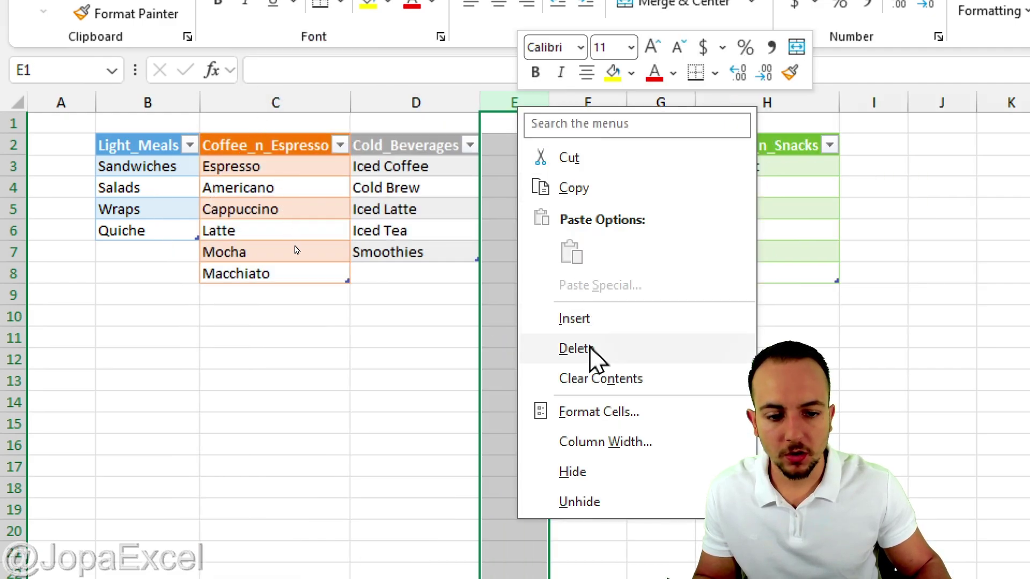
{"action": "left_click", "coordinate": [590, 351]}
{"action": "left_click", "coordinate": [580, 102]}
{"action": "right_click", "coordinate": [580, 102]}
{"action": "left_click", "coordinate": [642, 351]}
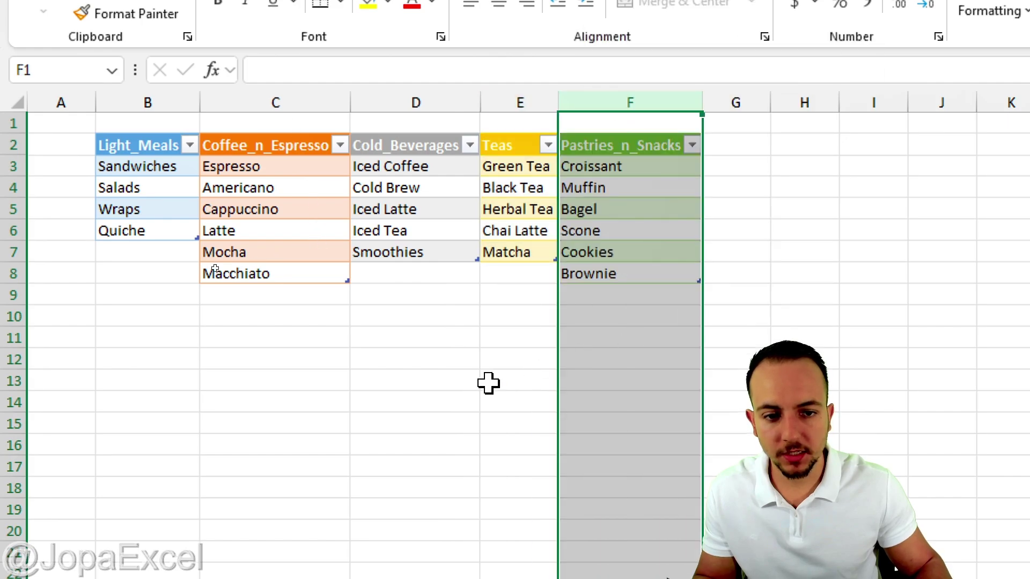
{"action": "left_click", "coordinate": [342, 401]}
{"action": "mouse_move", "coordinate": [82, 124]}
{"action": "left_mouse_down"}
{"action": "mouse_move", "coordinate": [137, 151]}
{"action": "mouse_move", "coordinate": [680, 173]}
{"action": "mouse_move", "coordinate": [719, 162]}
{"action": "left_mouse_up"}
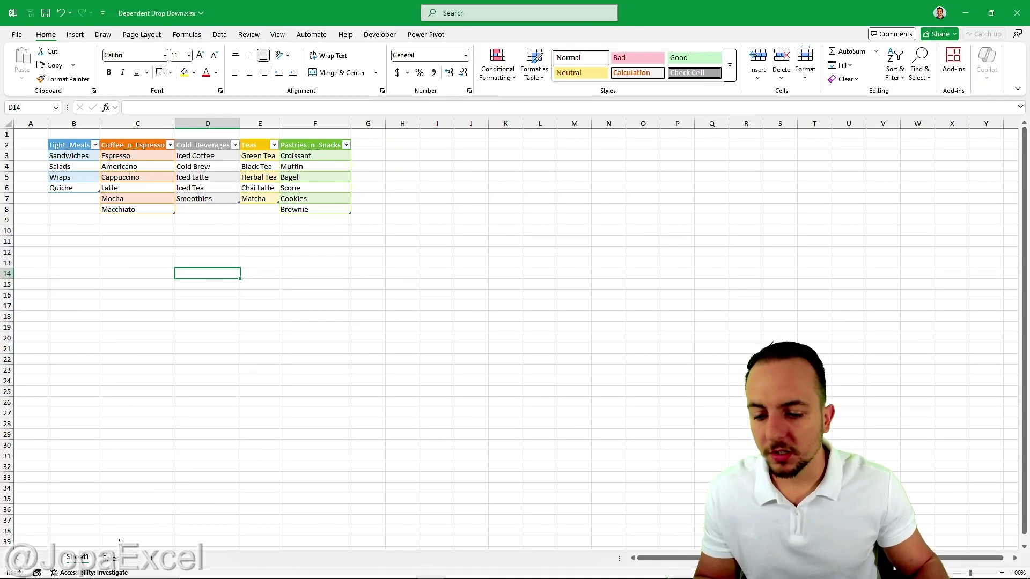
On the Sales sheet, set the data validation of the TYPE cells B5:B25 to allow a List
{"action": "left_click", "coordinate": [119, 559]}
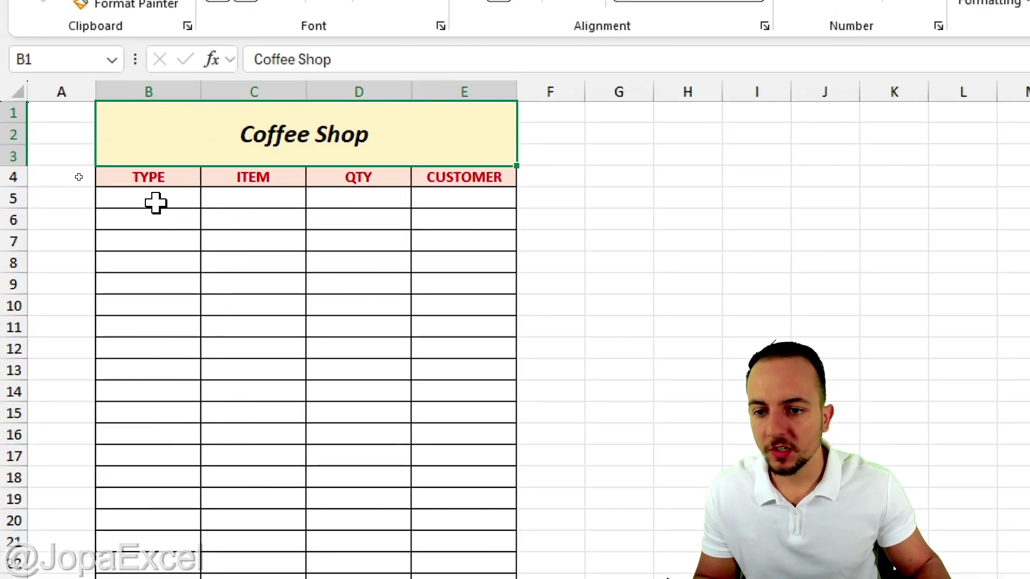
{"action": "left_click", "coordinate": [154, 180]}
{"action": "left_click", "coordinate": [169, 199]}
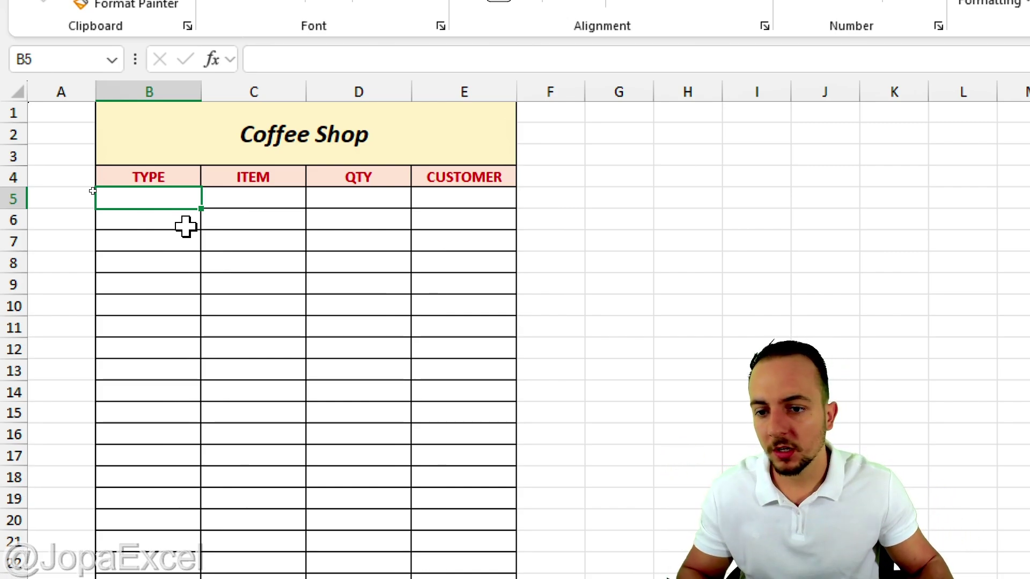
{"action": "left_click_drag", "start_coordinate": [160, 196], "coordinate": [157, 578]}
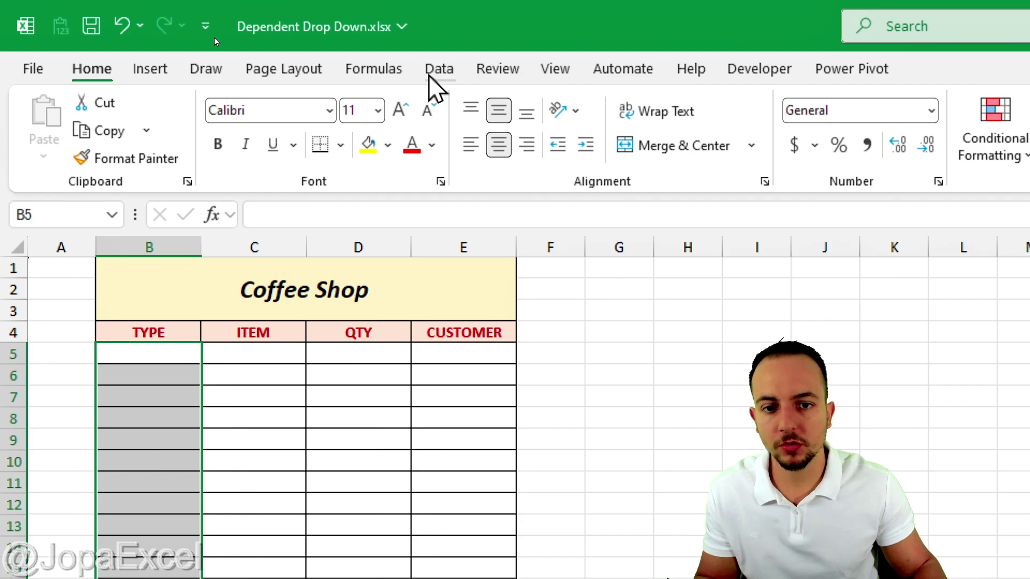
{"action": "left_click", "coordinate": [432, 75]}
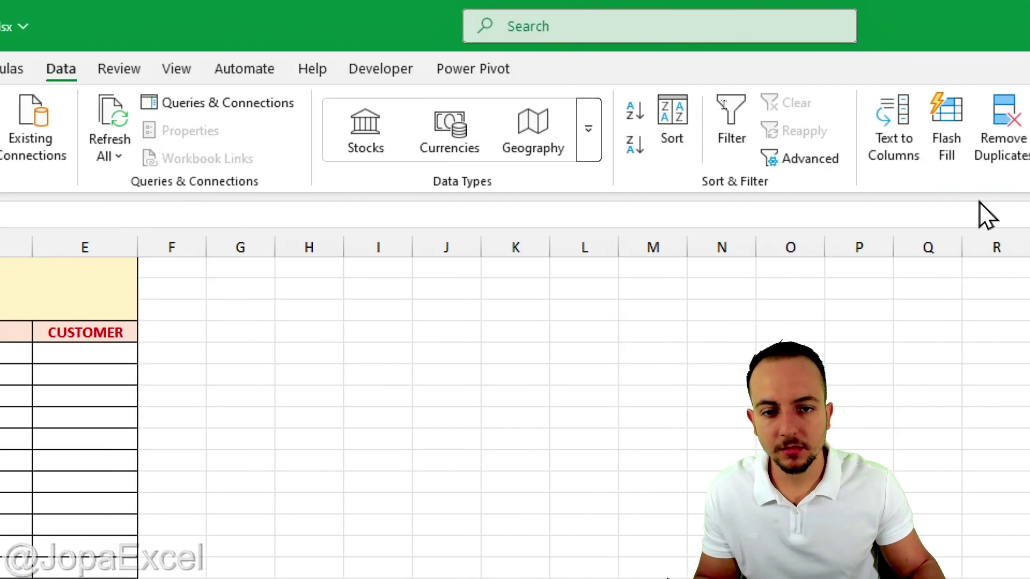
{"action": "left_click", "coordinate": [600, 135]}
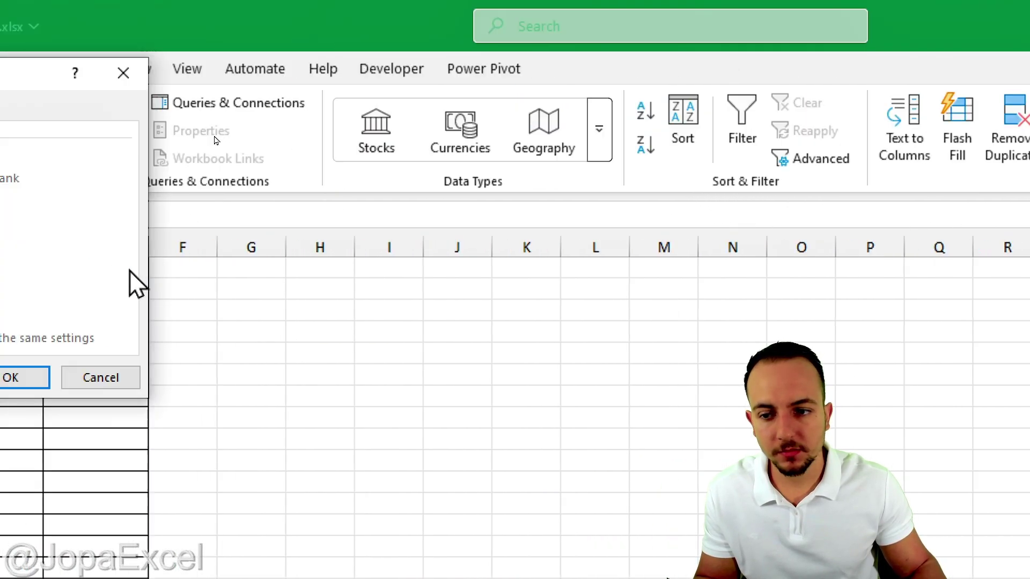
{"action": "left_click_drag", "start_coordinate": [180, 78], "coordinate": [594, 107]}
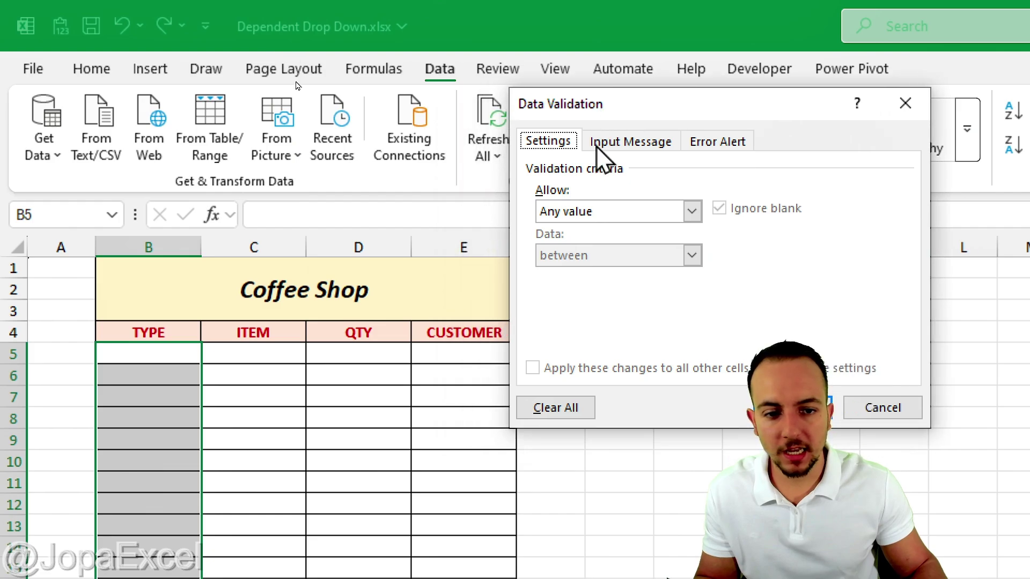
{"action": "left_click", "coordinate": [601, 211]}
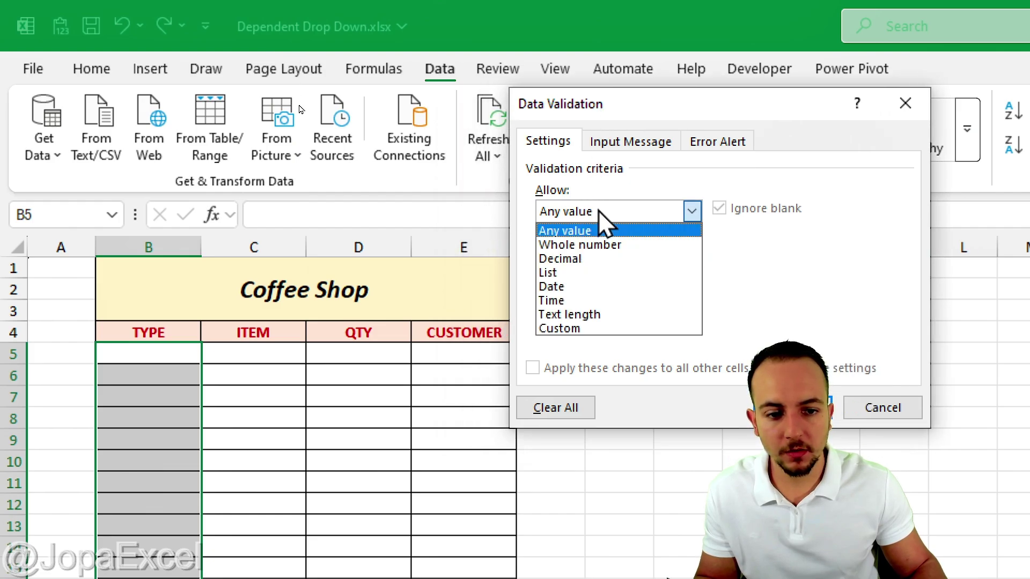
{"action": "left_click", "coordinate": [583, 279]}
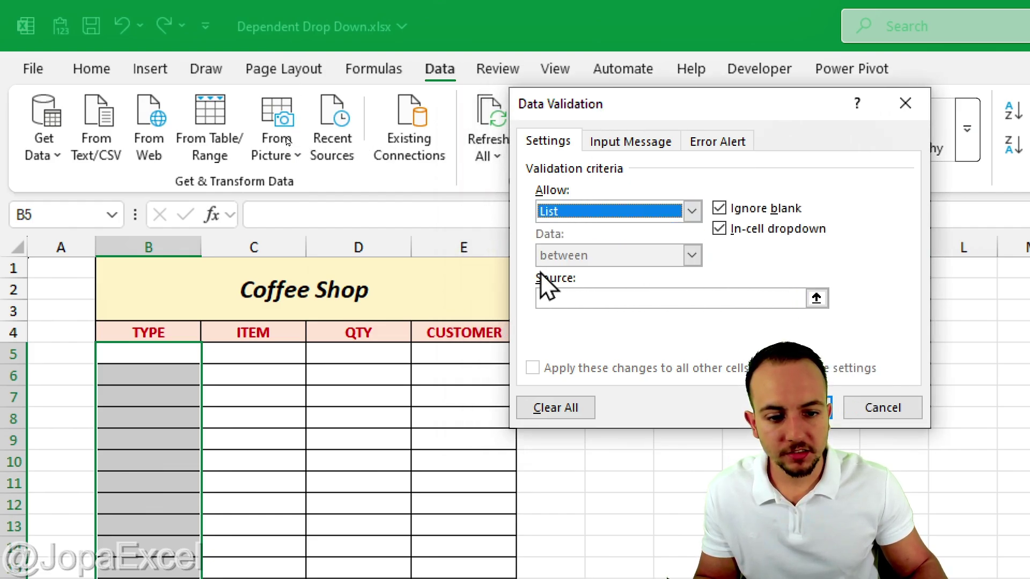
Use the category headers B2:F2 on Sheet1 as the list source for the TYPE cells and apply the validation
{"action": "left_click", "coordinate": [816, 299]}
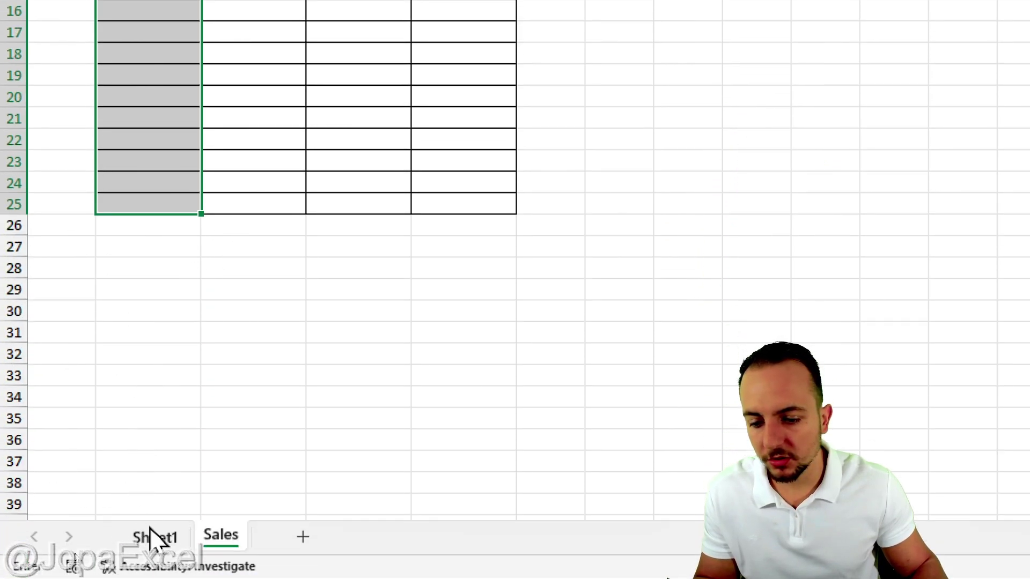
{"action": "left_click", "coordinate": [155, 537]}
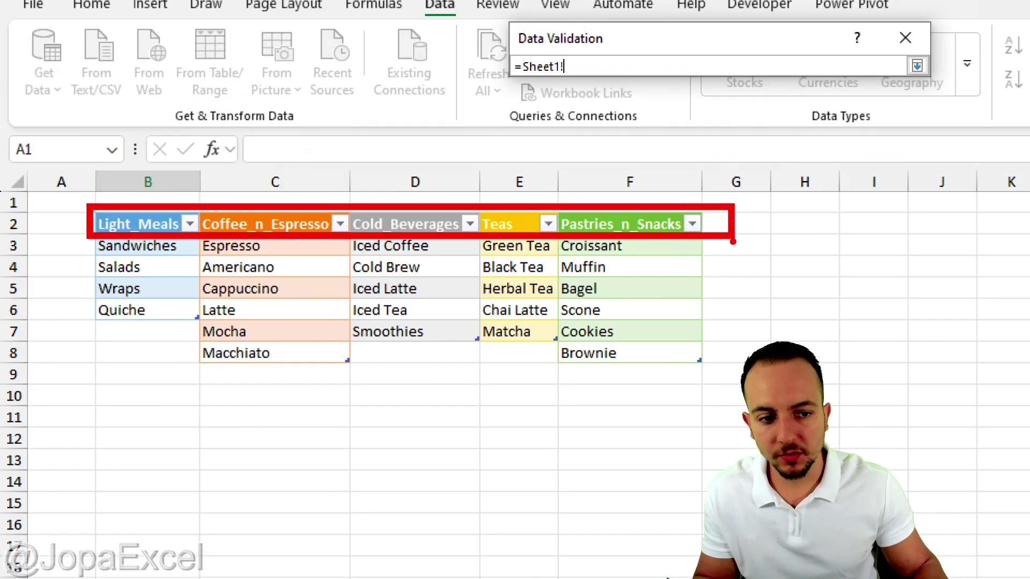
{"action": "left_click", "coordinate": [125, 223]}
{"action": "left_click_drag", "start_coordinate": [125, 249], "coordinate": [601, 252]}
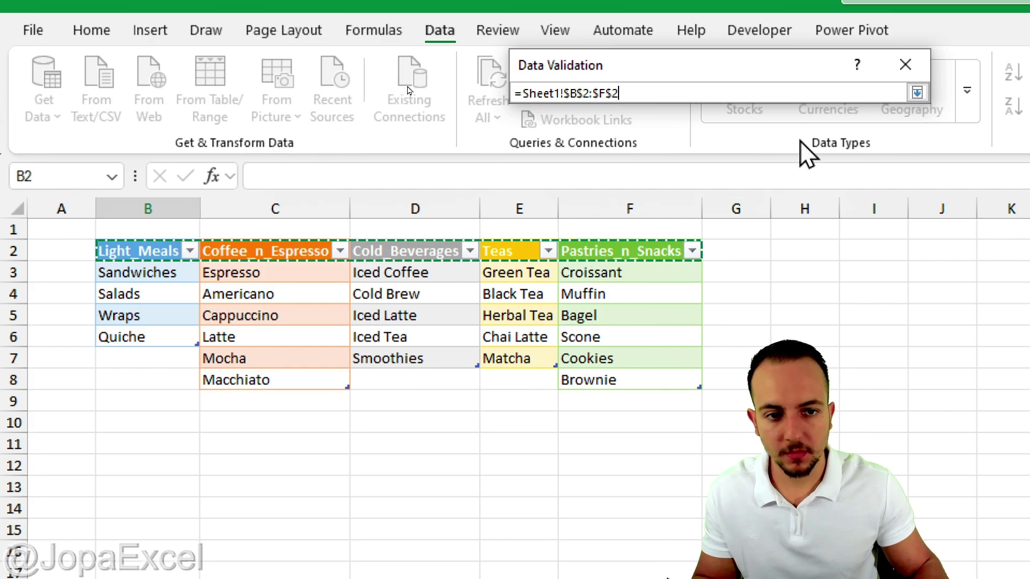
{"action": "left_click", "coordinate": [917, 94]}
{"action": "key", "text": "Return"}
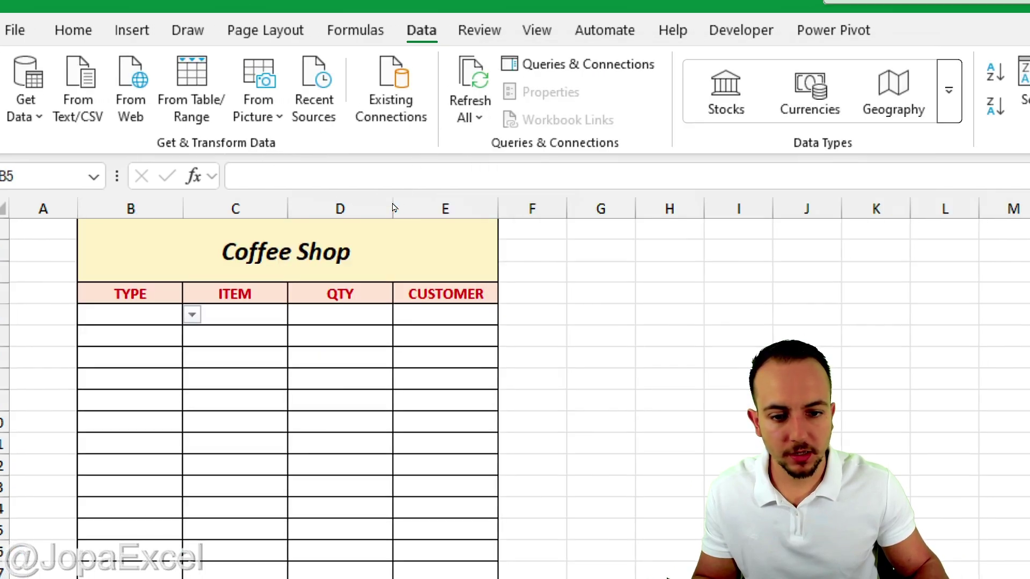
Choose Cold_Beverages from the drop-down list in TYPE cell B5
{"action": "key", "text": "ctrl+shift+Down"}
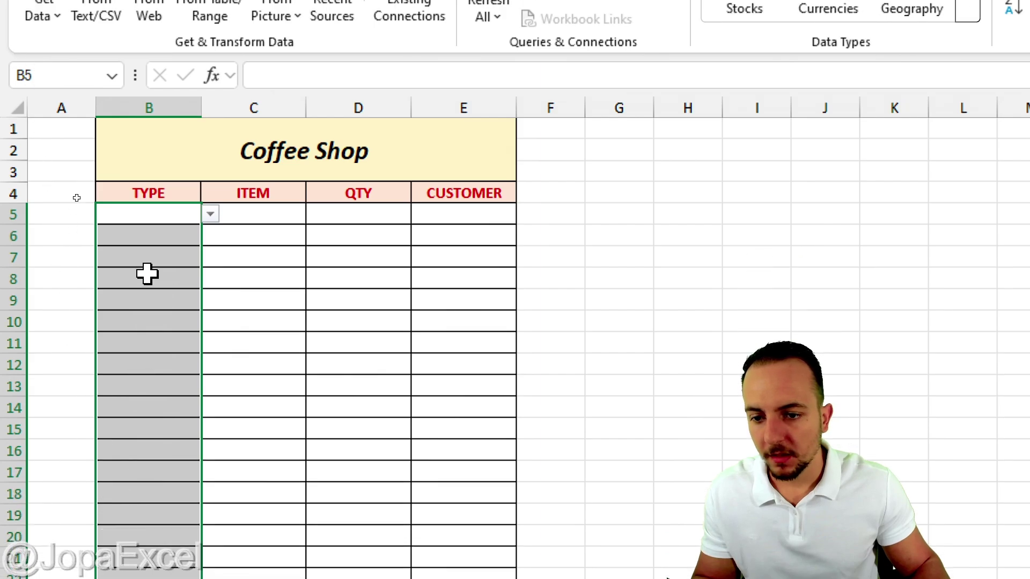
{"action": "left_click", "coordinate": [164, 214]}
{"action": "left_click", "coordinate": [210, 216]}
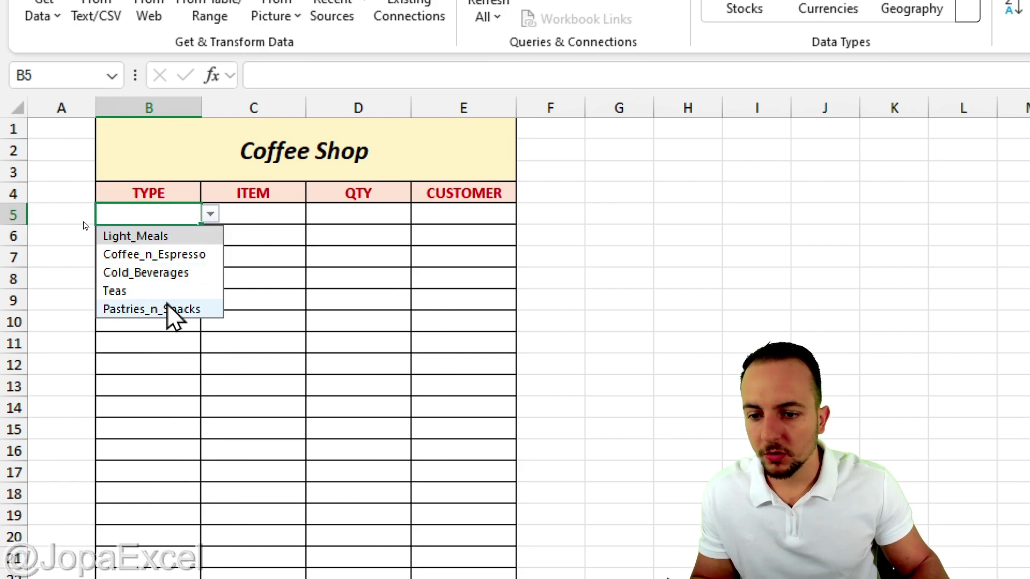
{"action": "left_click", "coordinate": [179, 275]}
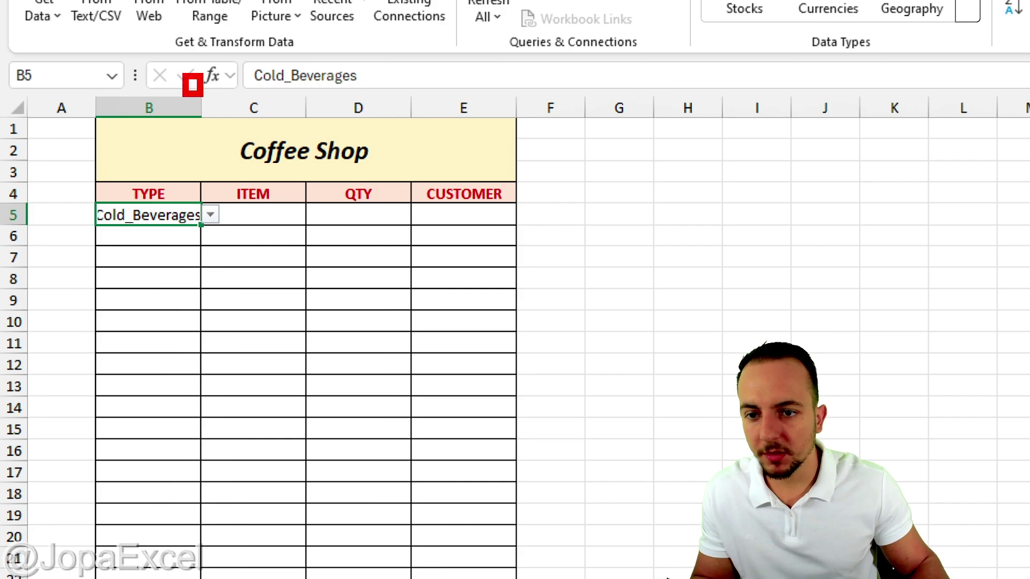
Widen the TYPE column to fit the category names and make the ITEM column about twice as wide
{"action": "left_click_drag", "start_coordinate": [202, 108], "coordinate": [257, 107]}
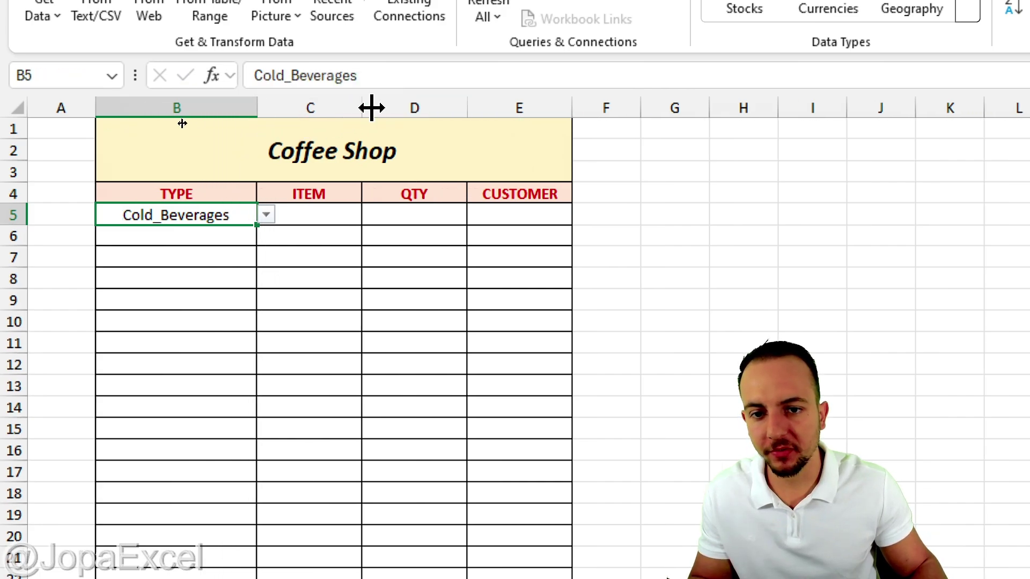
{"action": "left_click_drag", "start_coordinate": [372, 108], "coordinate": [464, 108]}
{"action": "left_click", "coordinate": [208, 277]}
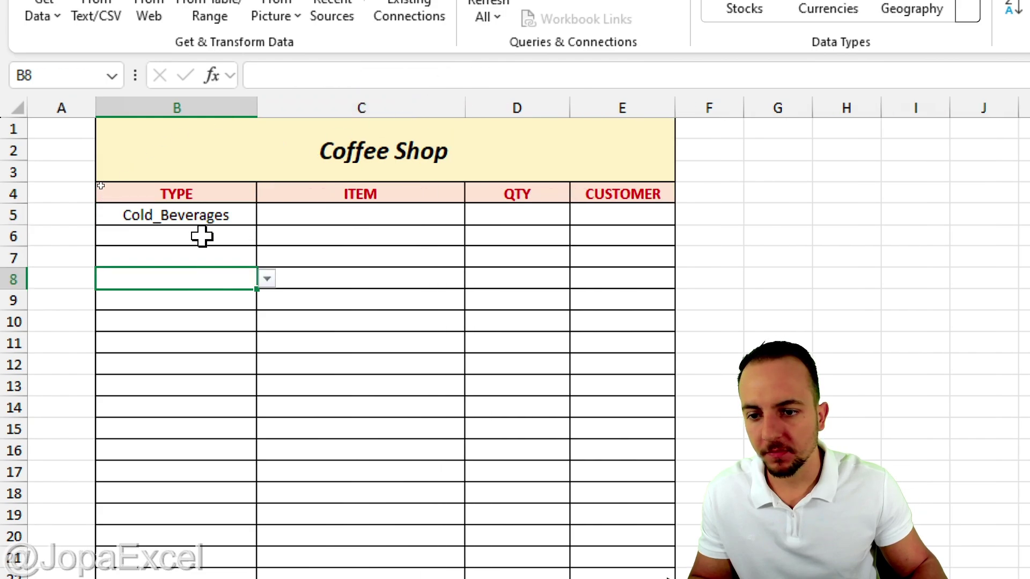
{"action": "left_click", "coordinate": [196, 220]}
{"action": "left_click", "coordinate": [313, 223]}
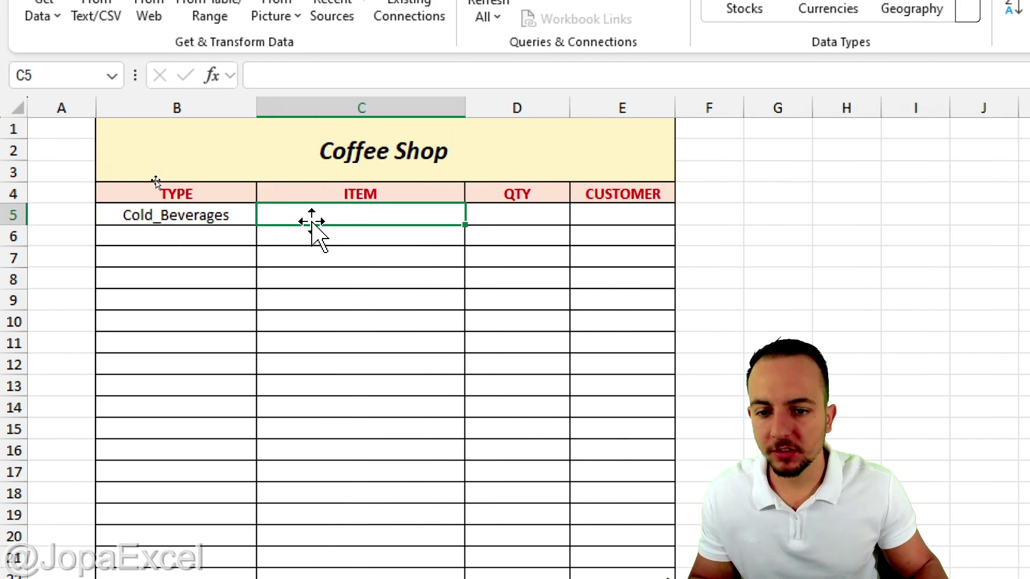
{"action": "key", "text": "ctrl+2"}
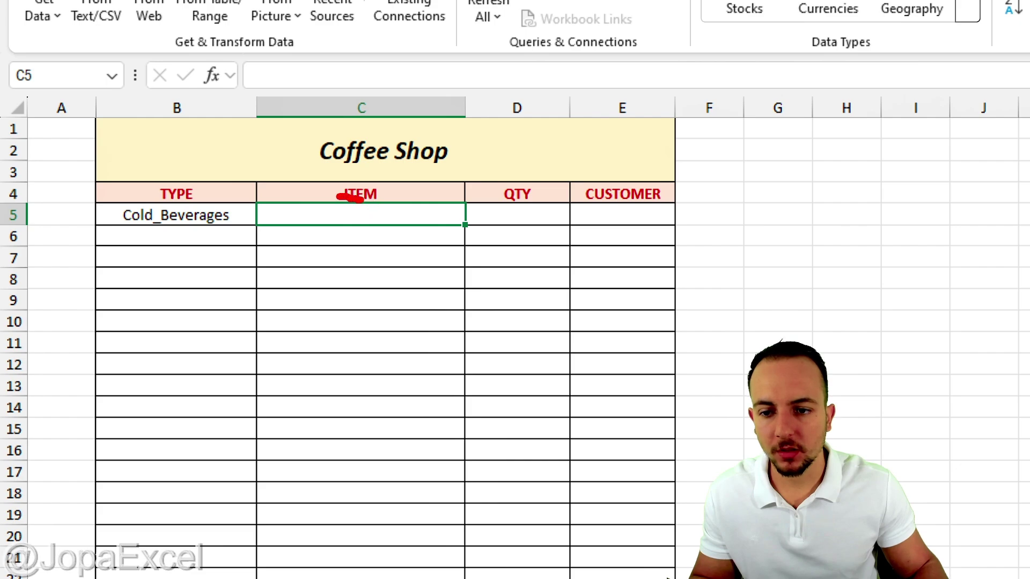
{"action": "left_click_drag", "start_coordinate": [338, 197], "coordinate": [369, 202]}
{"action": "left_click_drag", "start_coordinate": [302, 219], "coordinate": [234, 219]}
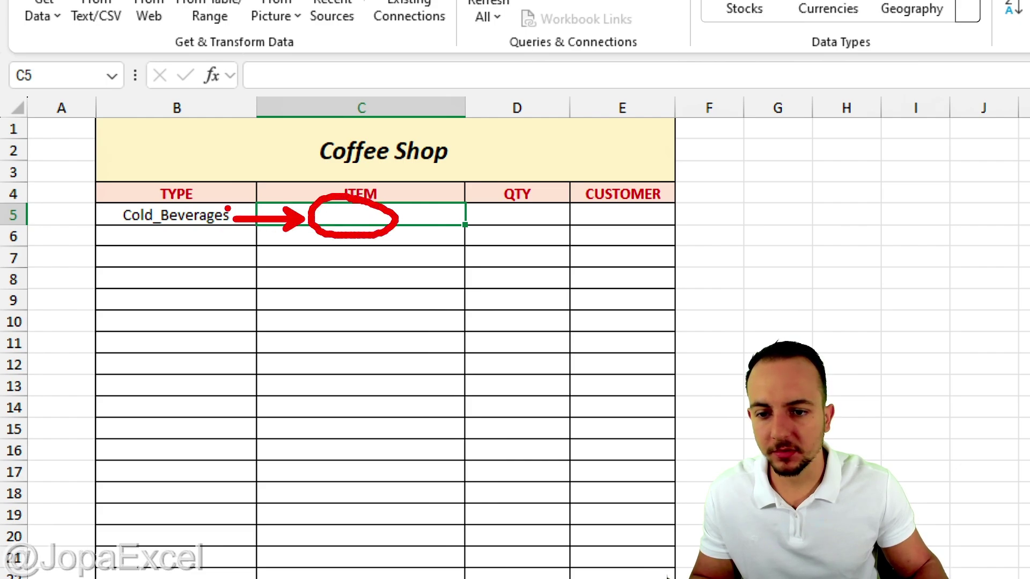
{"action": "key", "text": "Escape"}
Set the data validation of the ITEM cells from C5 down to allow a List
{"action": "mouse_move", "coordinate": [327, 217]}
{"action": "left_mouse_down"}
{"action": "mouse_move", "coordinate": [317, 239]}
{"action": "mouse_move", "coordinate": [316, 503]}
{"action": "mouse_move", "coordinate": [329, 456]}
{"action": "left_mouse_up"}
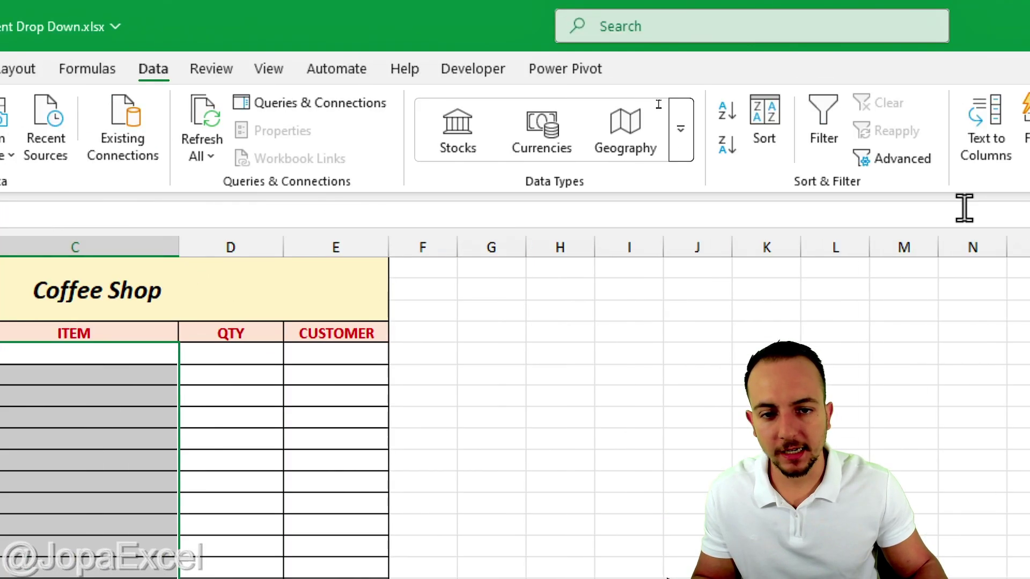
{"action": "left_click", "coordinate": [642, 131]}
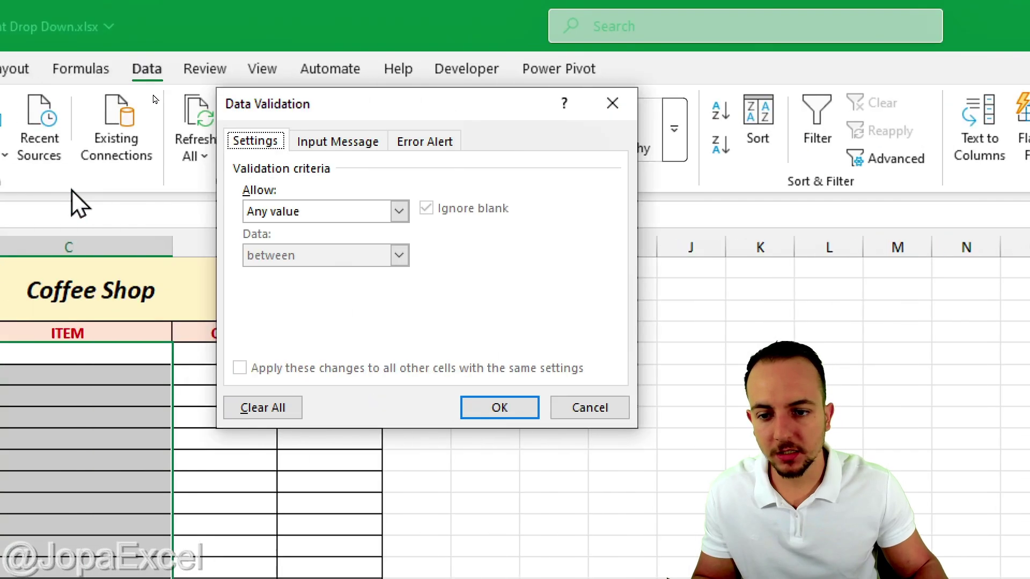
{"action": "left_click", "coordinate": [284, 214]}
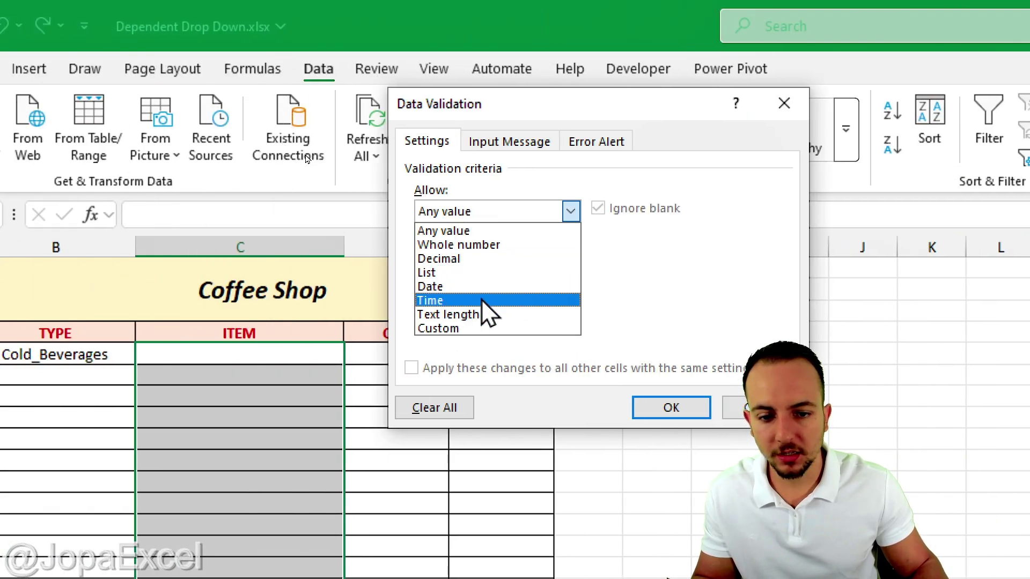
{"action": "left_click", "coordinate": [454, 274]}
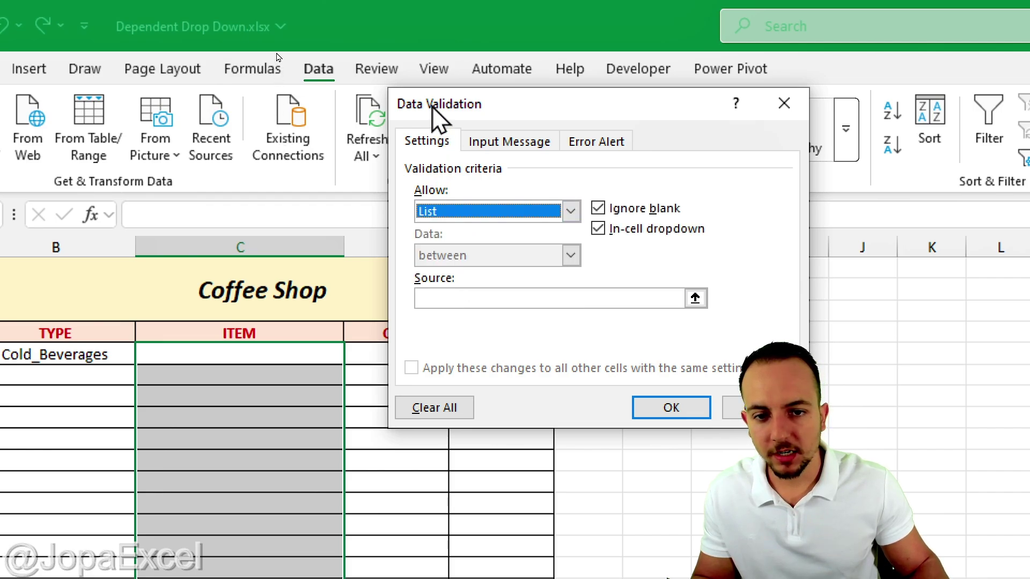
{"action": "left_click_drag", "start_coordinate": [432, 105], "coordinate": [429, 194]}
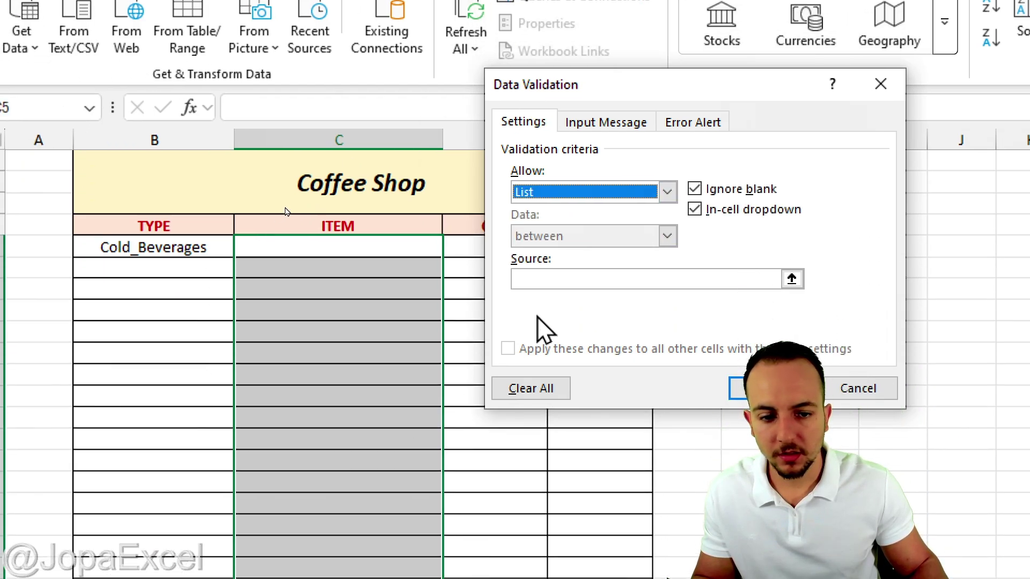
Enter =INDIRECT(B5) as the list source for the ITEM cells and apply the validation
{"action": "left_click", "coordinate": [427, 385]}
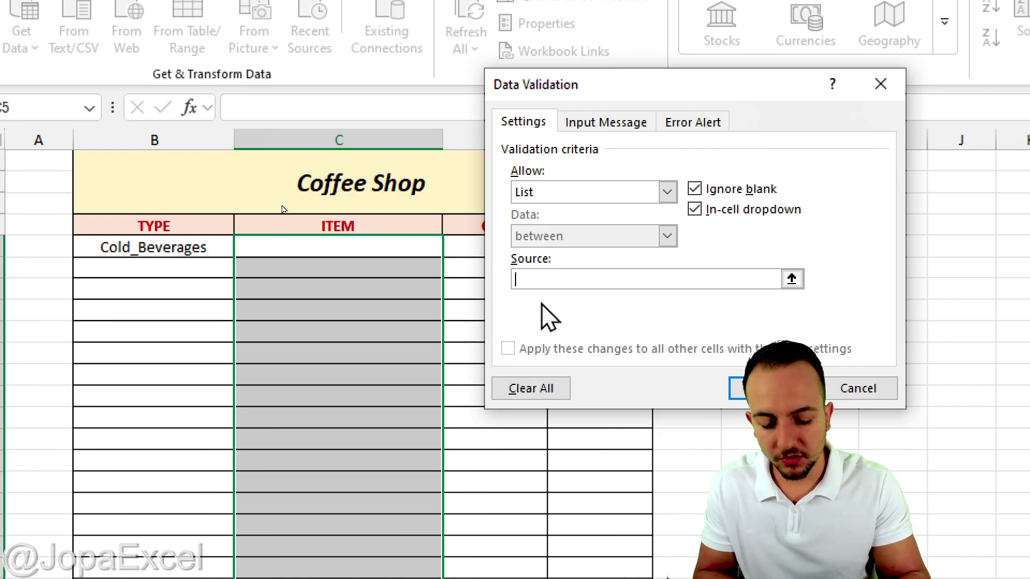
{"action": "type", "text": "DIRECT(B5"}
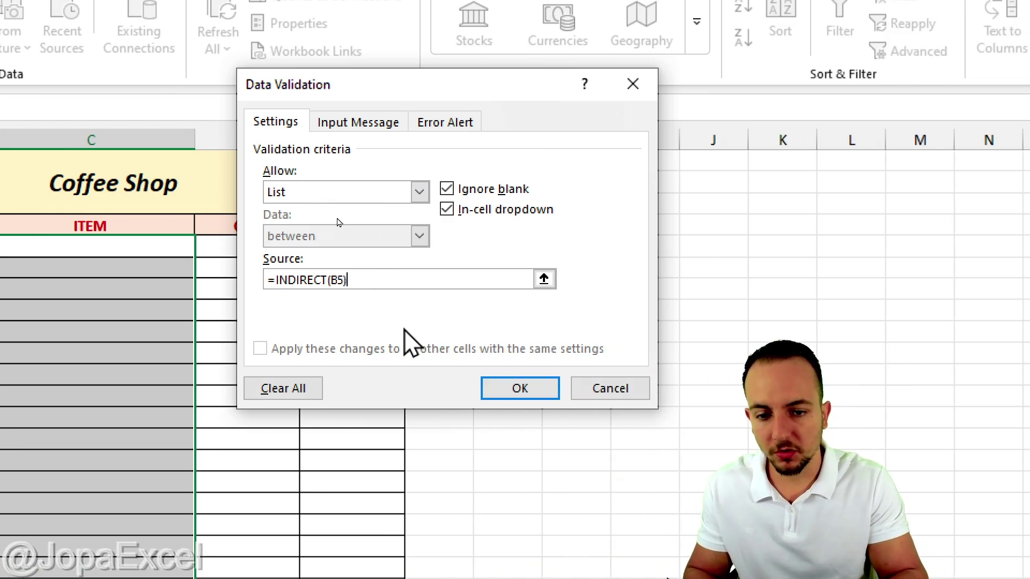
{"action": "left_click", "coordinate": [517, 388]}
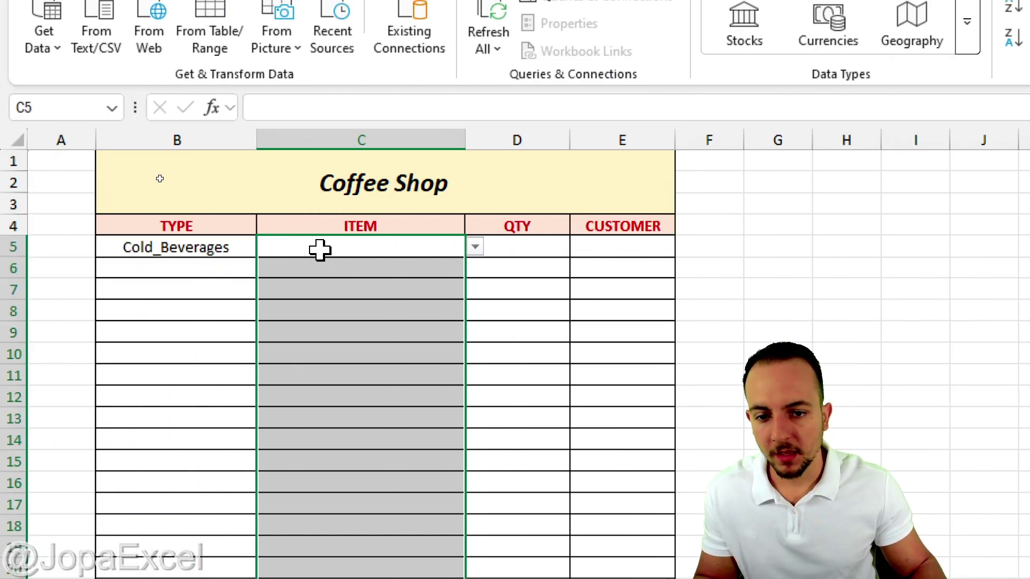
Check the ITEM choices in C5, switch the TYPE in B5 to Coffee_n_Espresso and check the choices again
{"action": "left_click", "coordinate": [321, 249]}
{"action": "left_click", "coordinate": [474, 248]}
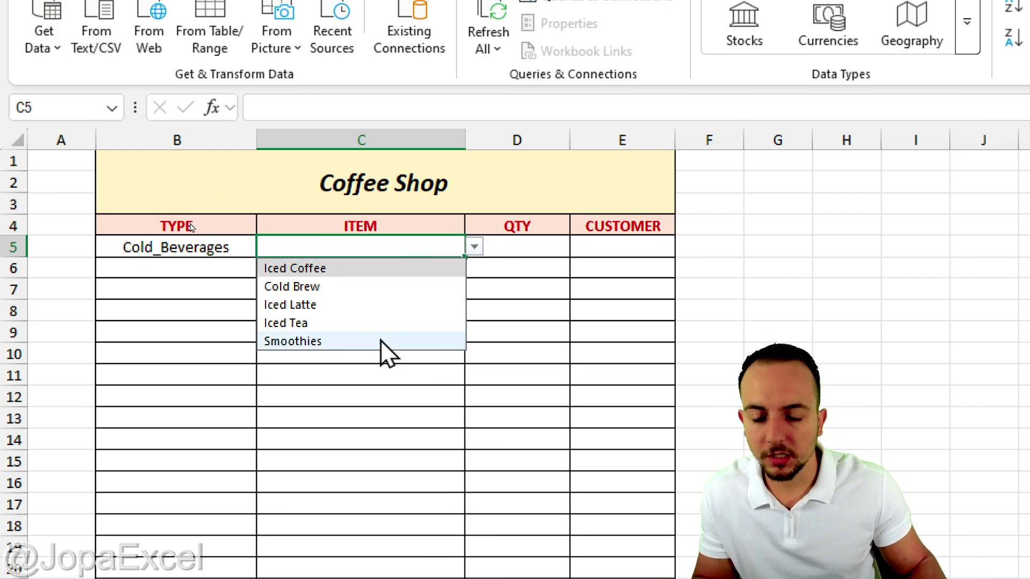
{"action": "left_click", "coordinate": [220, 240]}
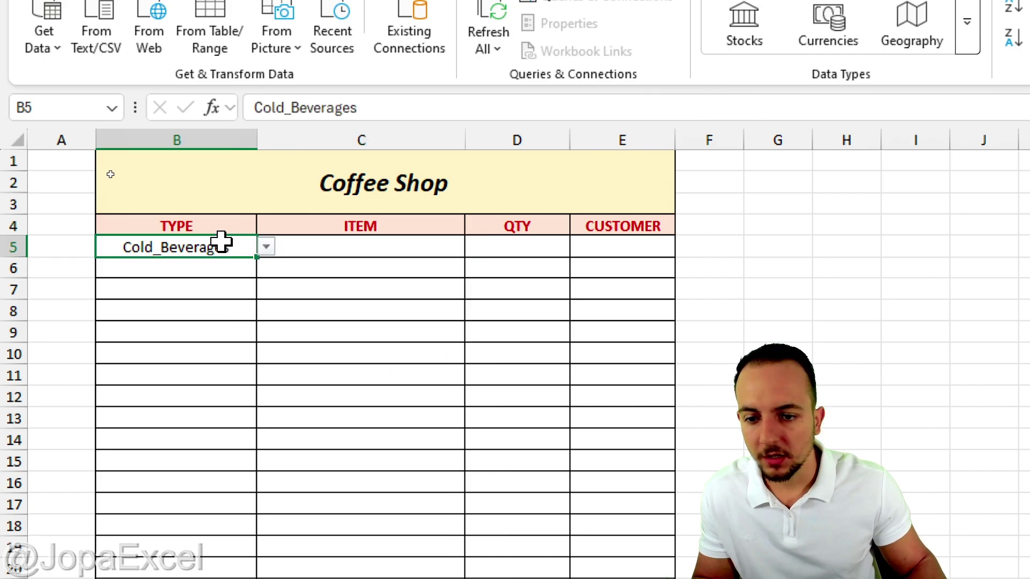
{"action": "left_click", "coordinate": [266, 247]}
{"action": "left_click", "coordinate": [228, 287]}
{"action": "left_click", "coordinate": [365, 248]}
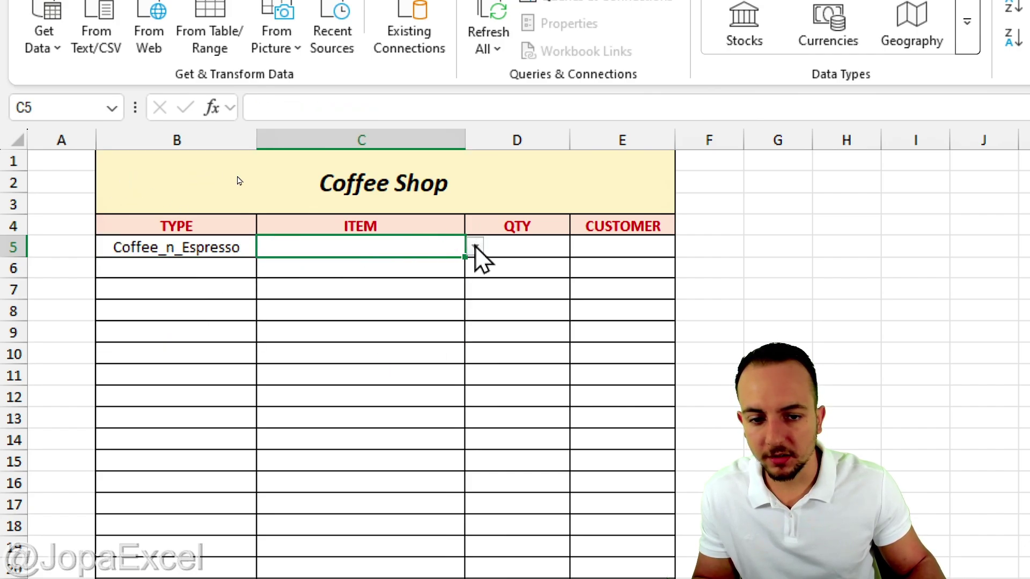
{"action": "left_click", "coordinate": [474, 247]}
Fill row 5 from the drop-down lists with Light_Meals as the TYPE and Wraps as the ITEM
{"action": "left_click", "coordinate": [241, 241]}
{"action": "left_click", "coordinate": [267, 246]}
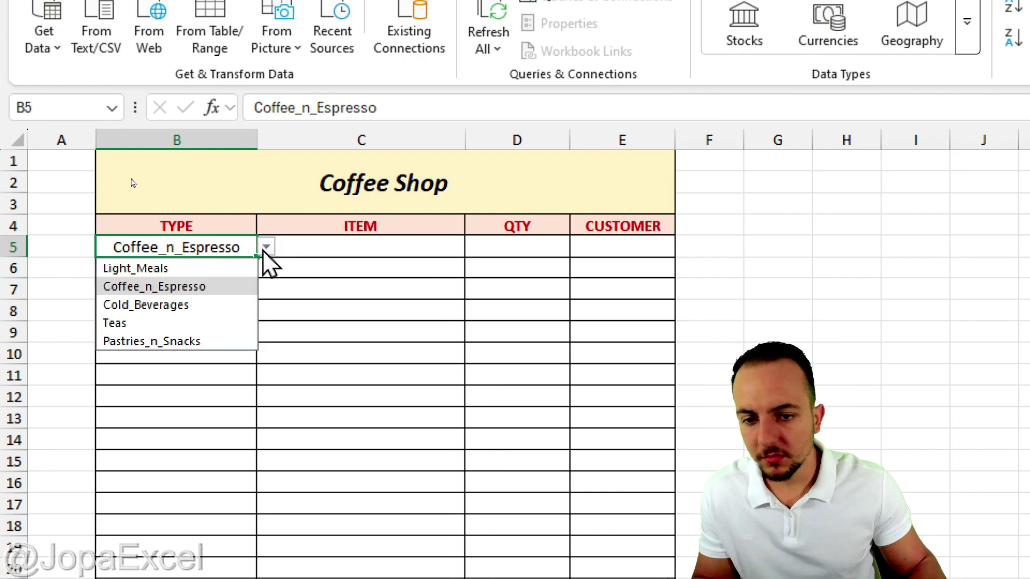
{"action": "left_click", "coordinate": [237, 269]}
{"action": "left_click", "coordinate": [435, 242]}
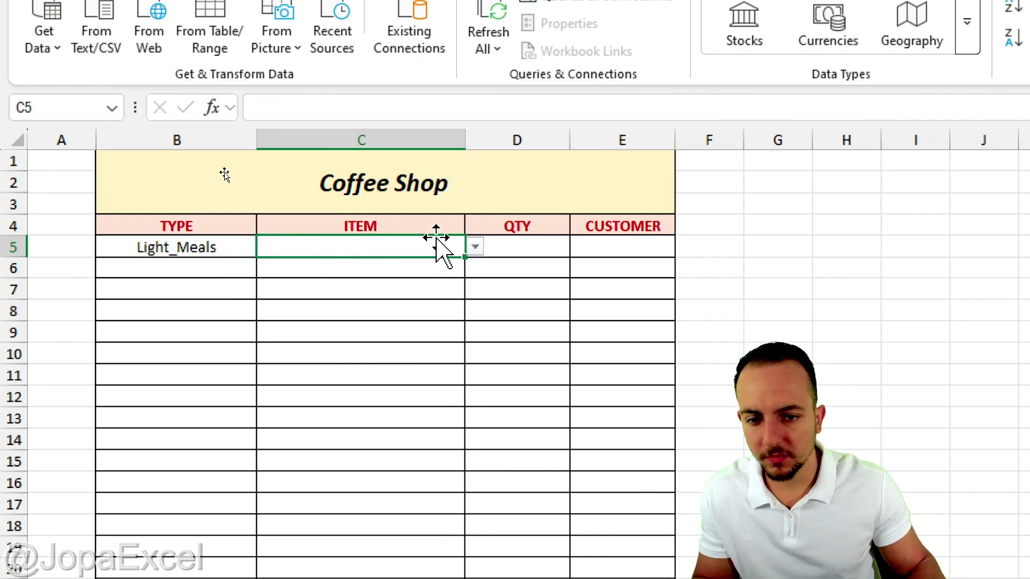
{"action": "left_click", "coordinate": [475, 247]}
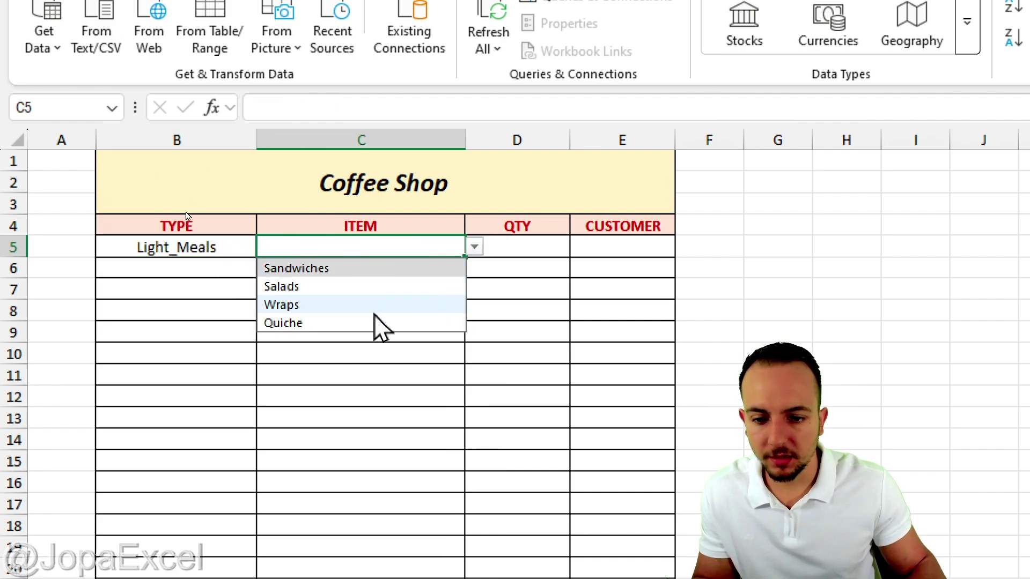
{"action": "left_click", "coordinate": [347, 304]}
Fill row 6 from the drop-down lists with Pastries_n_Snacks as the TYPE and Cookies as the ITEM
{"action": "left_click", "coordinate": [225, 267]}
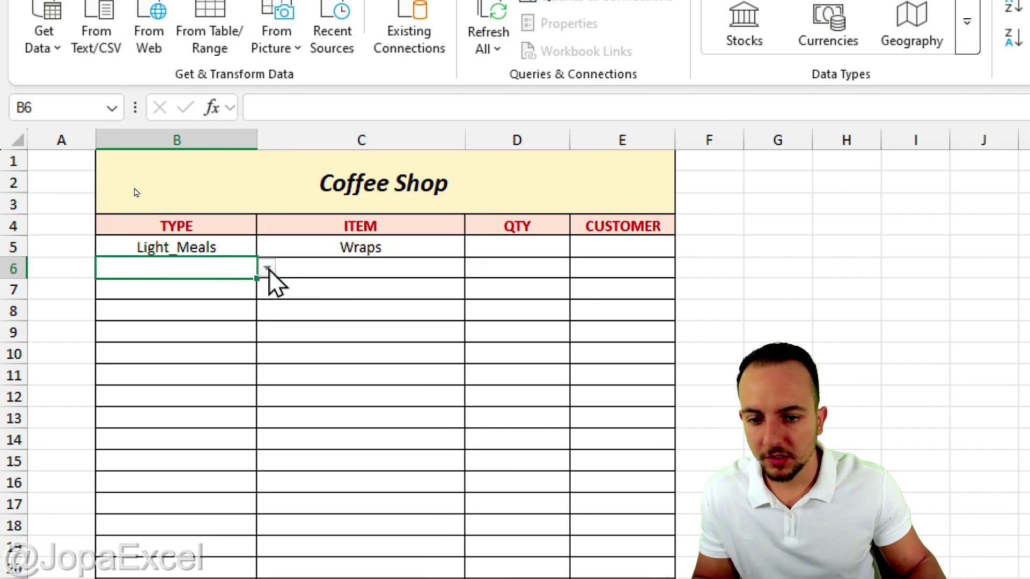
{"action": "left_click", "coordinate": [266, 267]}
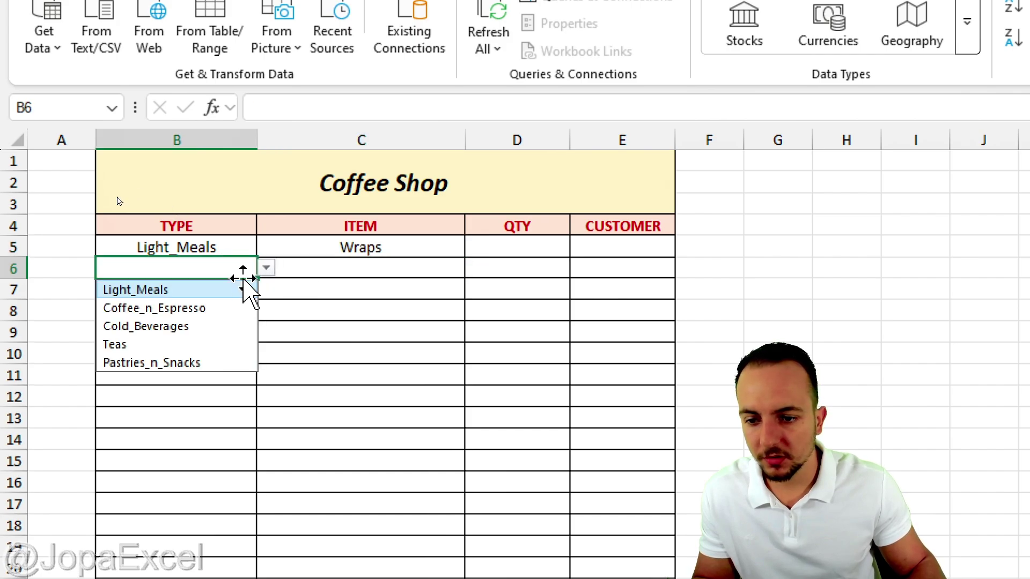
{"action": "left_click", "coordinate": [212, 363]}
{"action": "left_click", "coordinate": [356, 266]}
{"action": "left_click", "coordinate": [474, 269]}
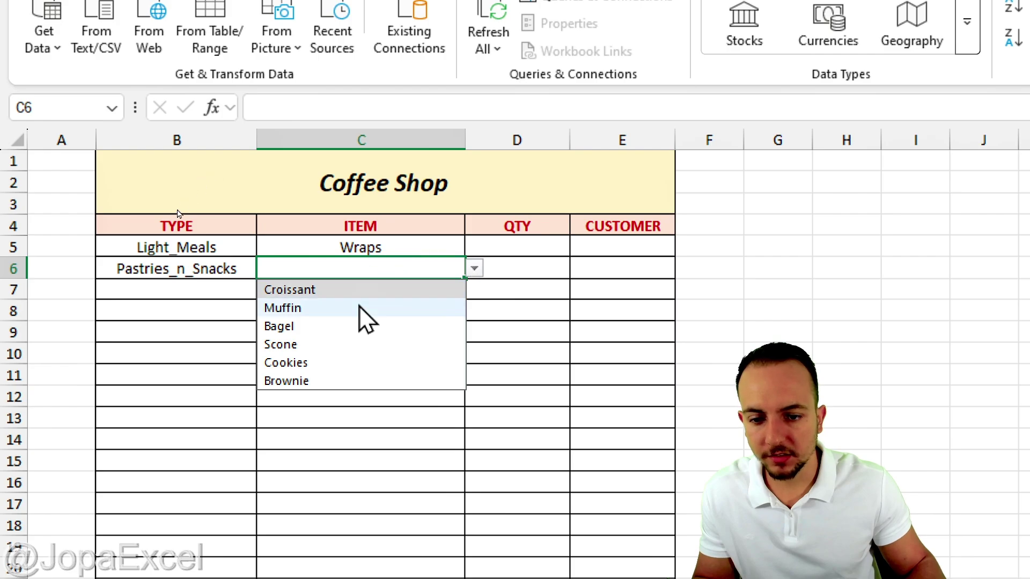
{"action": "left_click", "coordinate": [339, 363]}
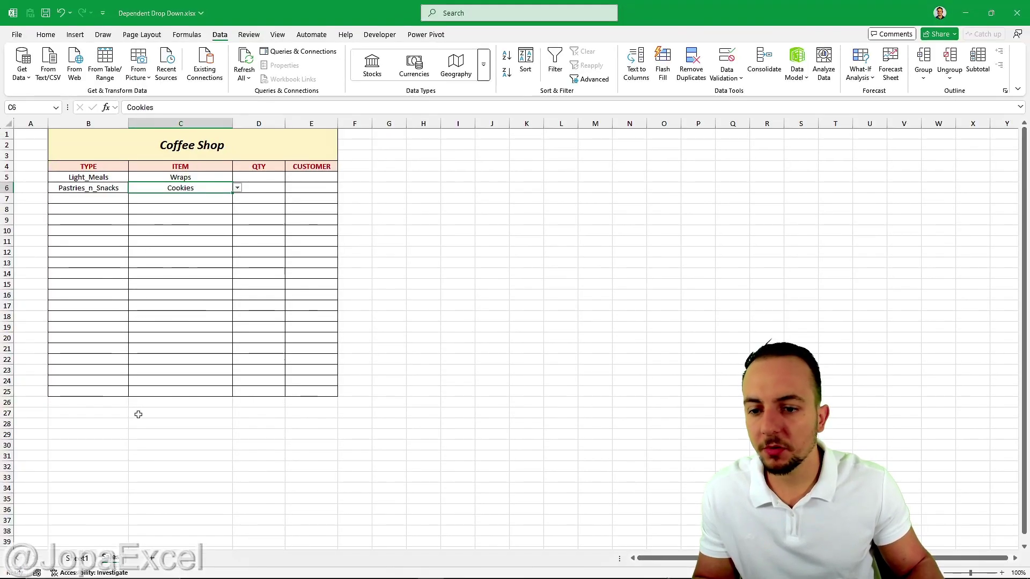
On Sheet1, add Item 123 in cell C9 directly below Macchiato to extend the Coffee_n_Espresso table
{"action": "key", "text": "ctrl+Page_Up"}
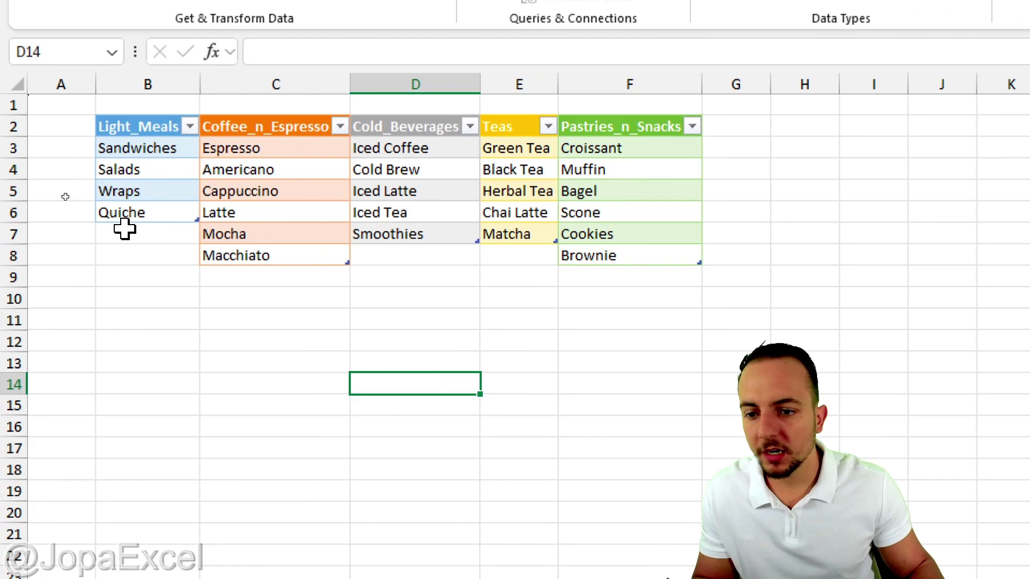
{"action": "left_click", "coordinate": [67, 196]}
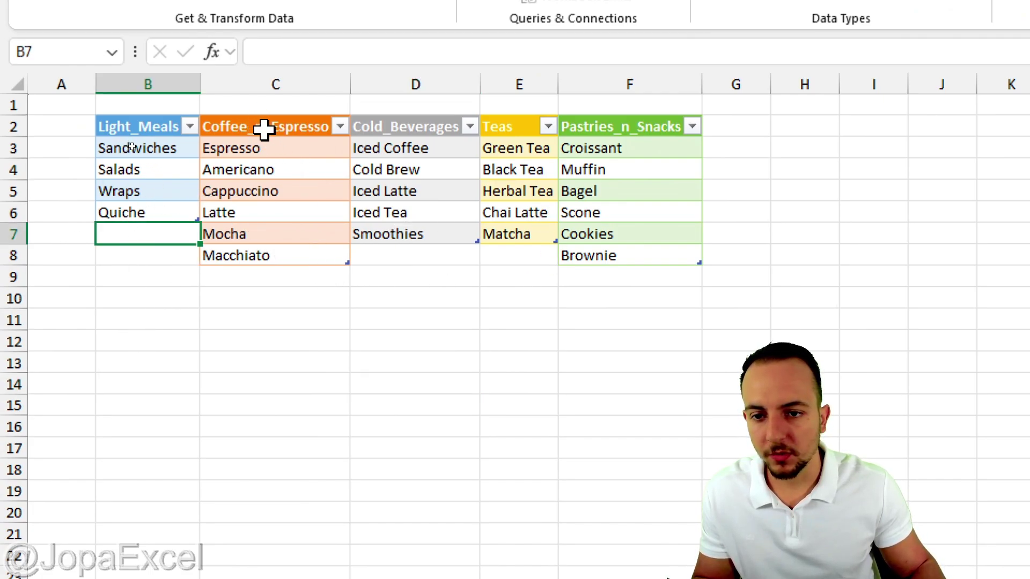
{"action": "left_click", "coordinate": [253, 280]}
{"action": "type", "text": "Item 123"}
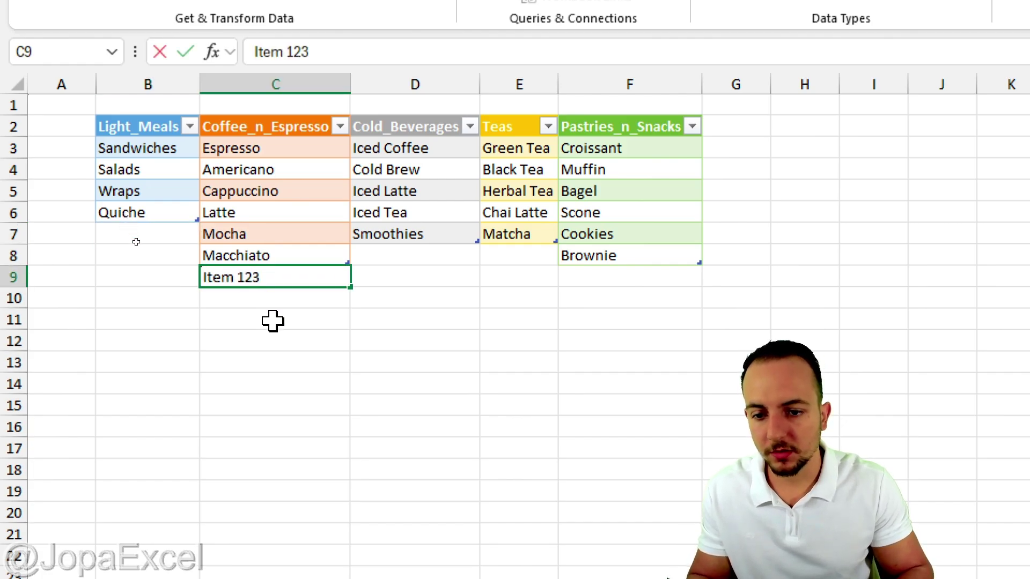
{"action": "key", "text": "Return"}
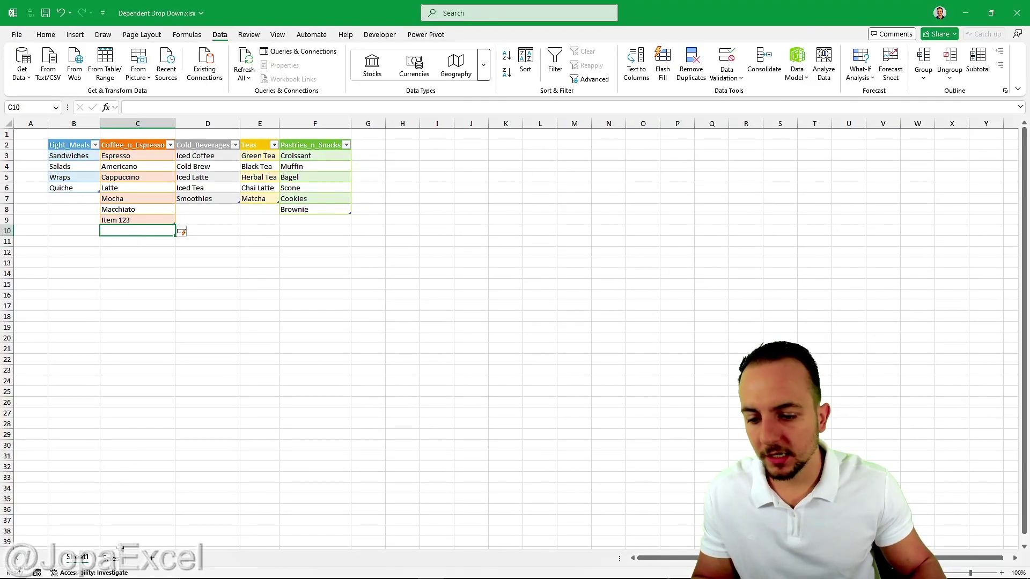
On the Sales sheet, fill row 7 from the drop-down lists with Coffee_n_Espresso as the TYPE and Item 123 as the ITEM
{"action": "left_click", "coordinate": [119, 557]}
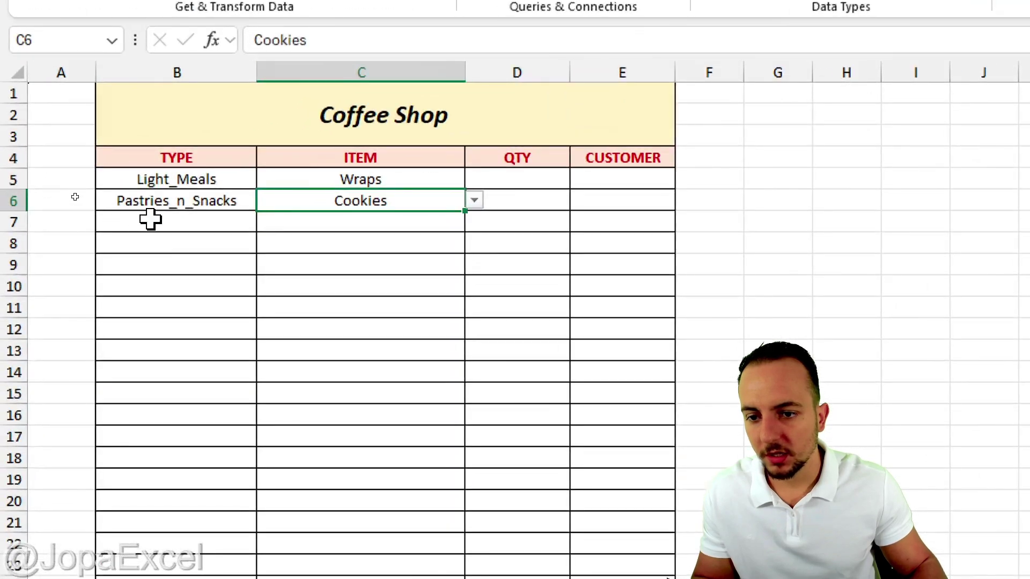
{"action": "left_click", "coordinate": [81, 199]}
{"action": "left_click", "coordinate": [266, 221]}
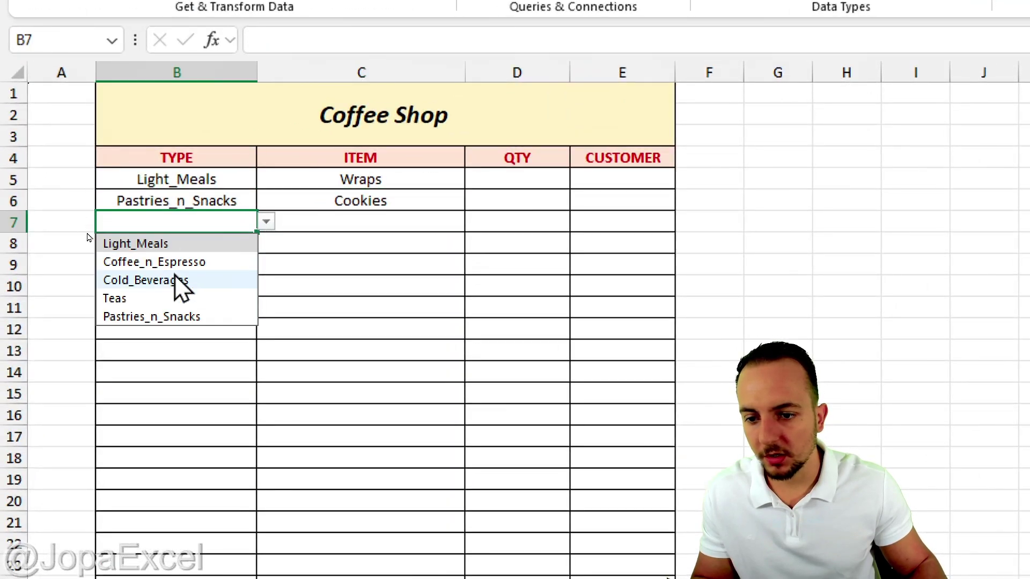
{"action": "left_click", "coordinate": [158, 261]}
{"action": "left_click", "coordinate": [339, 223]}
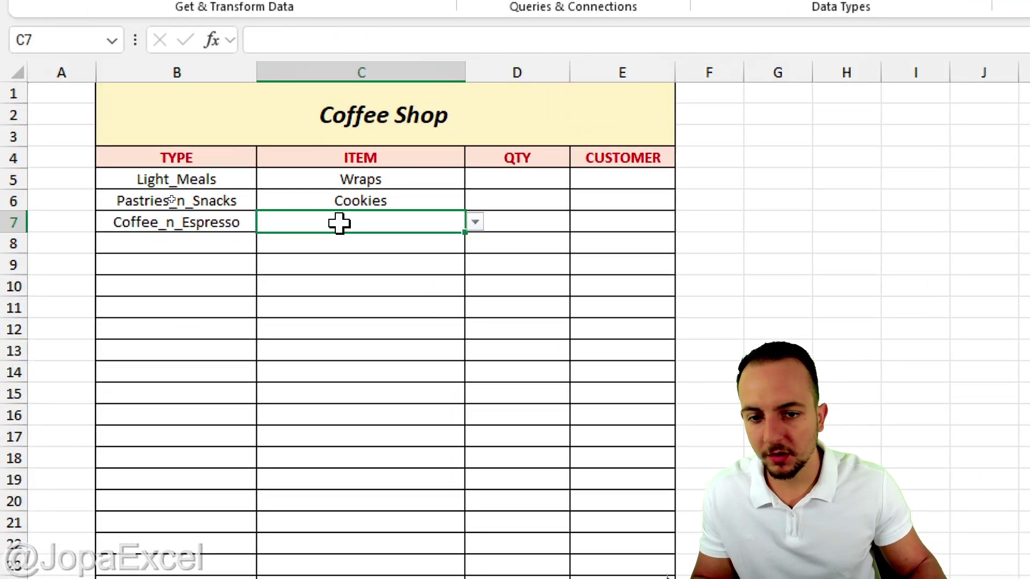
{"action": "left_click", "coordinate": [475, 222]}
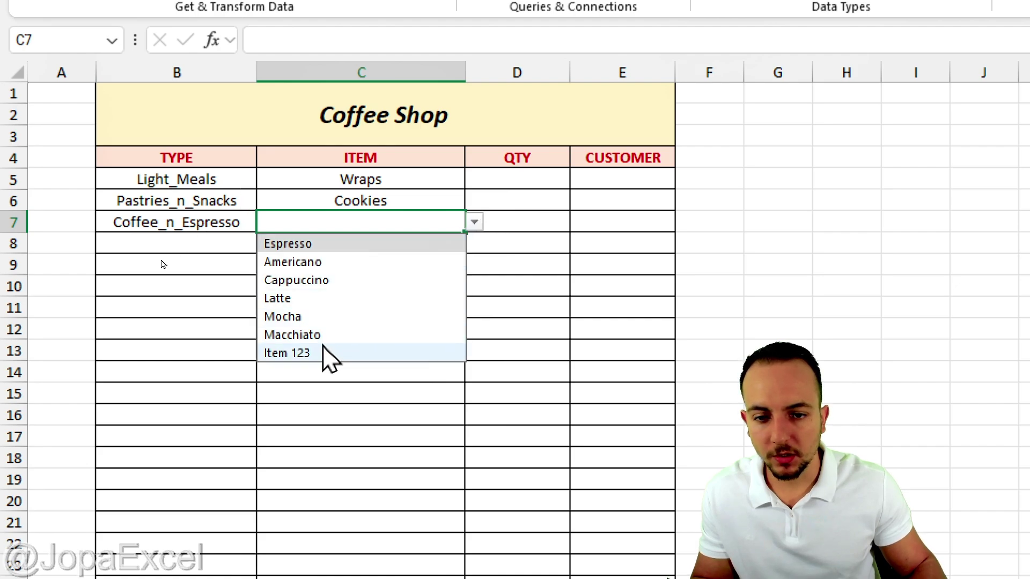
{"action": "left_click", "coordinate": [301, 353]}
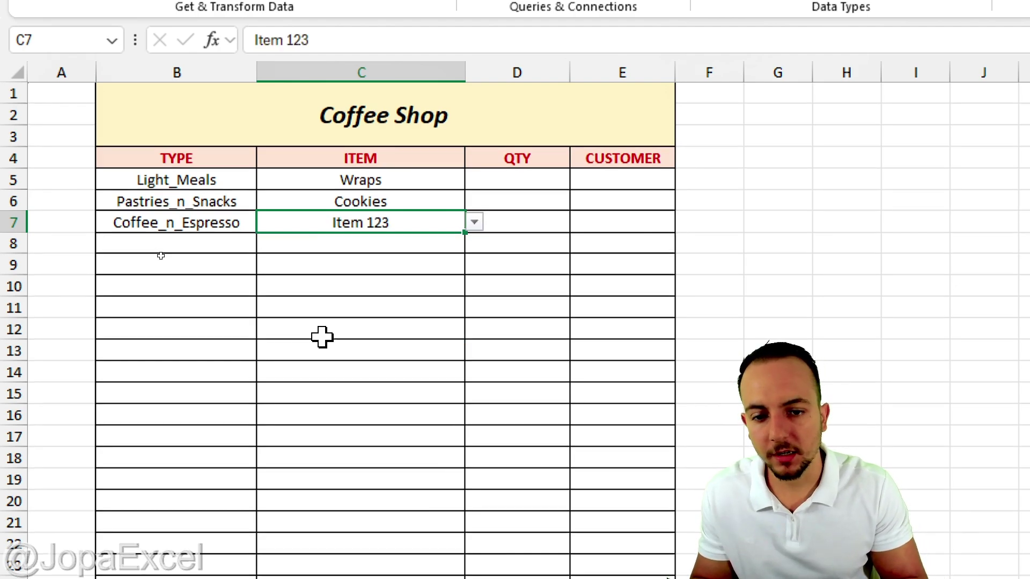